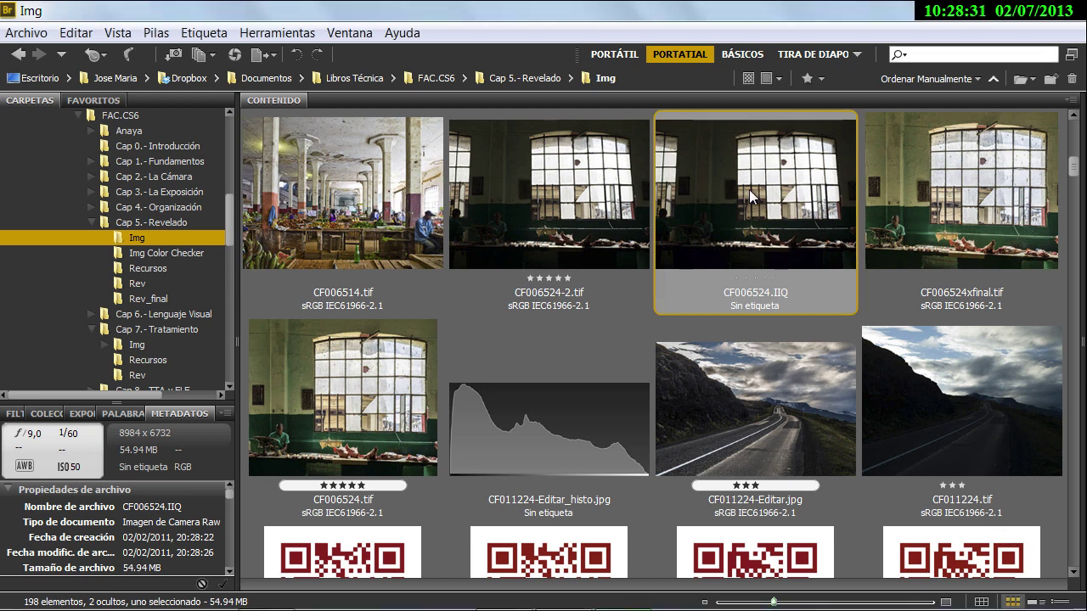
{"action": "key", "text": "space"}
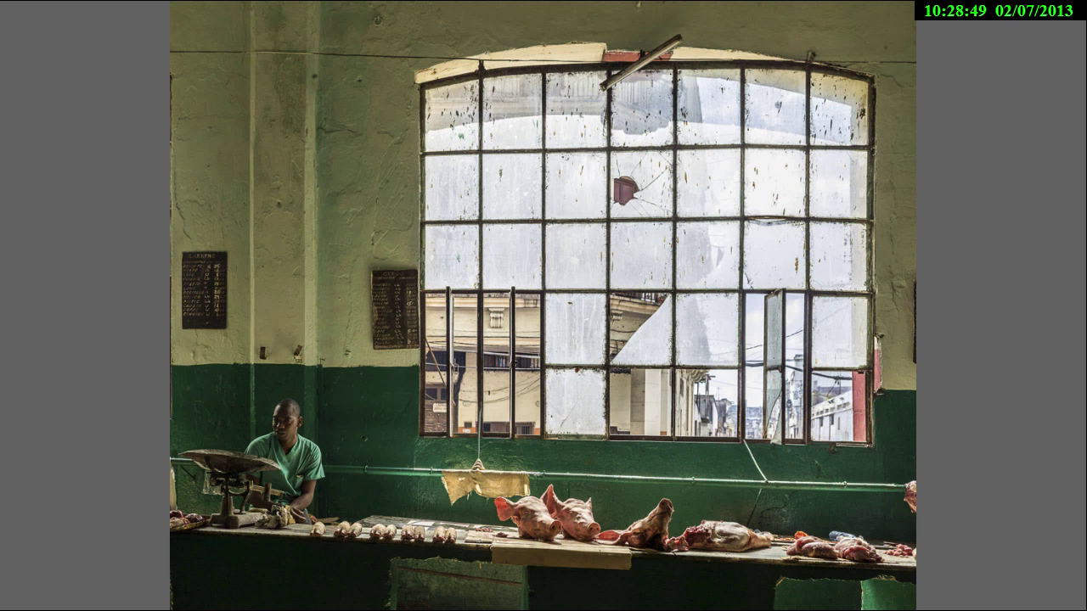
{"action": "key", "text": "space"}
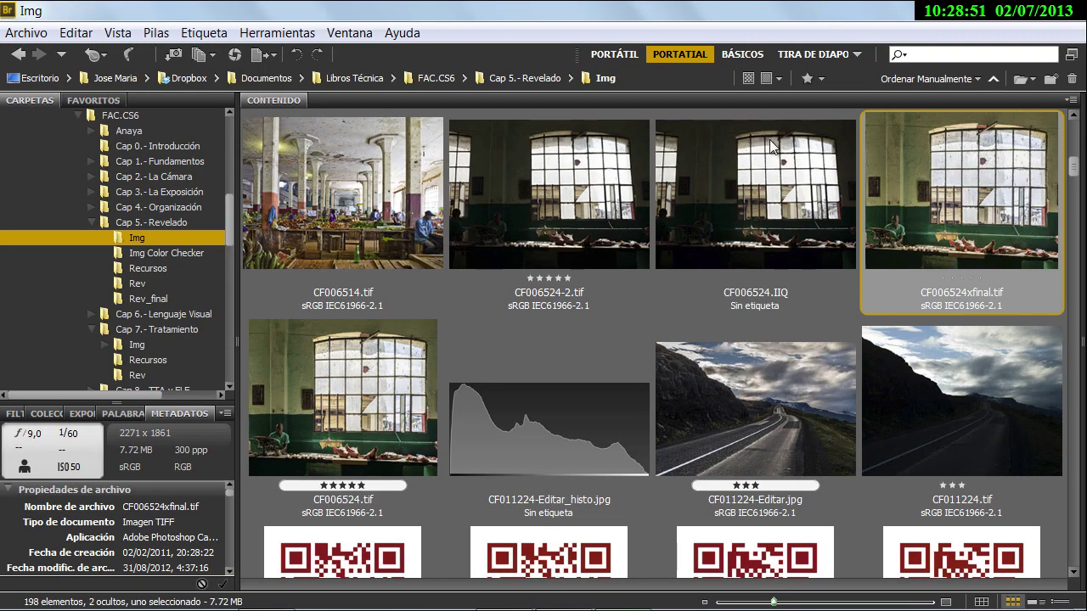
{"action": "left_click", "coordinate": [781, 189]}
Open CF006524.IIQ in Camera Raw and view its Camera Calibration settings (process 2012).
{"action": "double_click", "coordinate": [782, 188]}
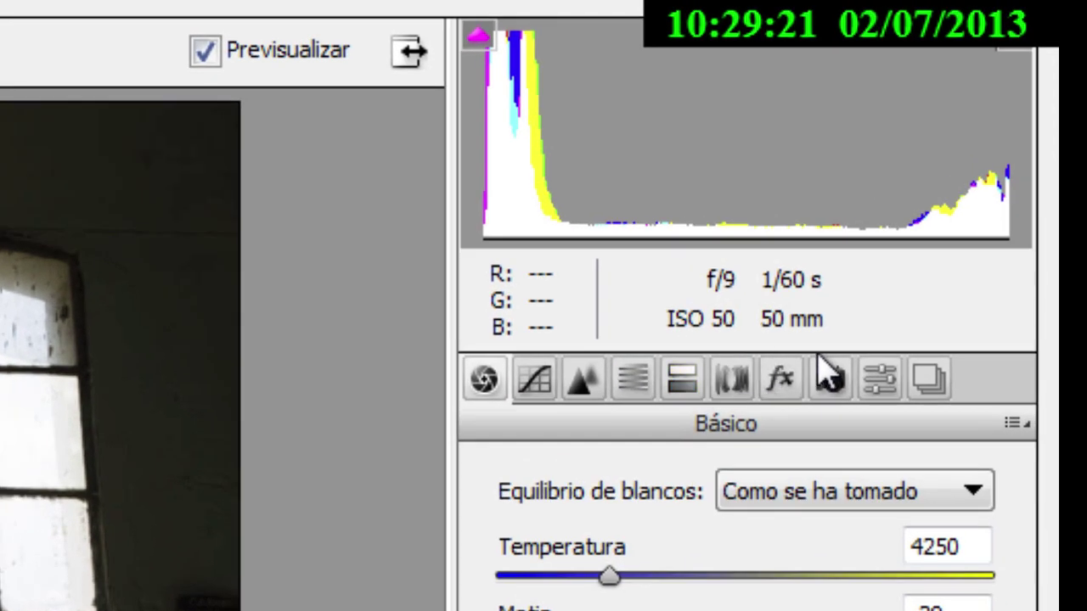
{"action": "left_click", "coordinate": [832, 383]}
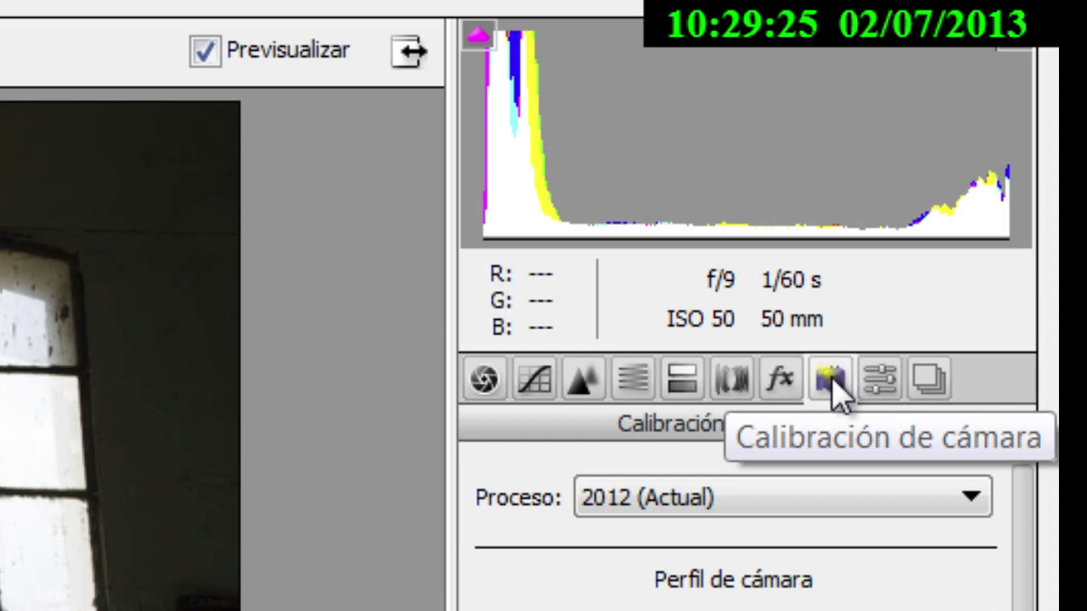
{"action": "left_click", "coordinate": [790, 507]}
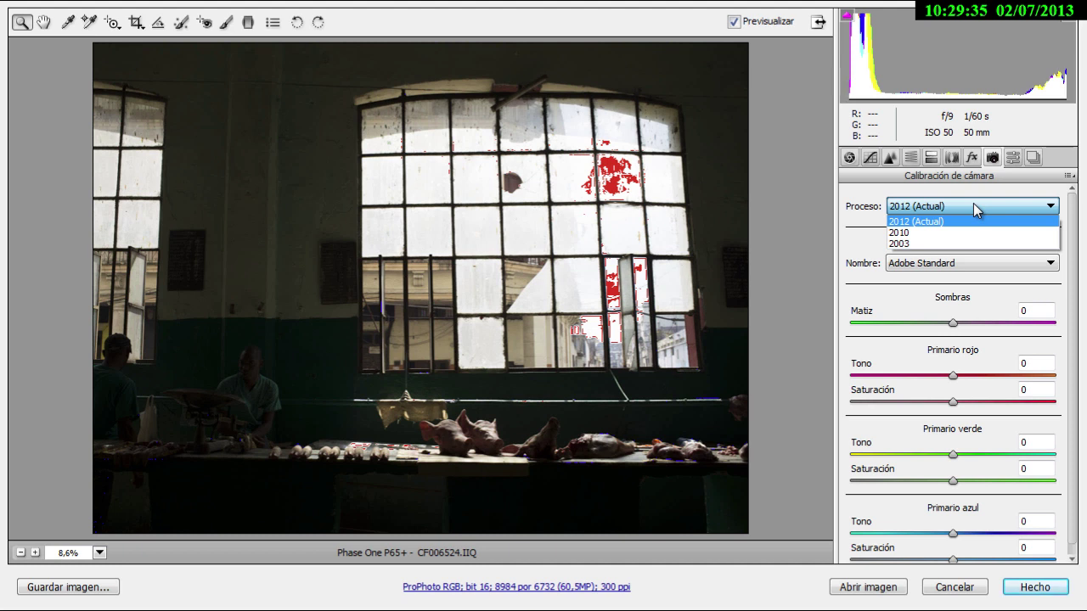
{"action": "left_click", "coordinate": [965, 243]}
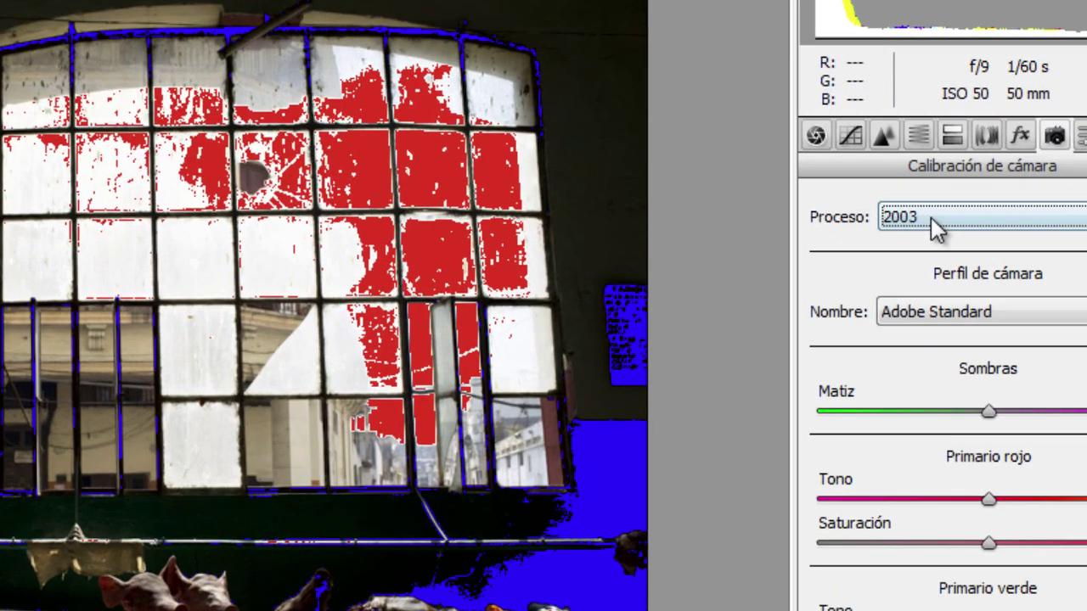
{"action": "left_click", "coordinate": [1069, 190]}
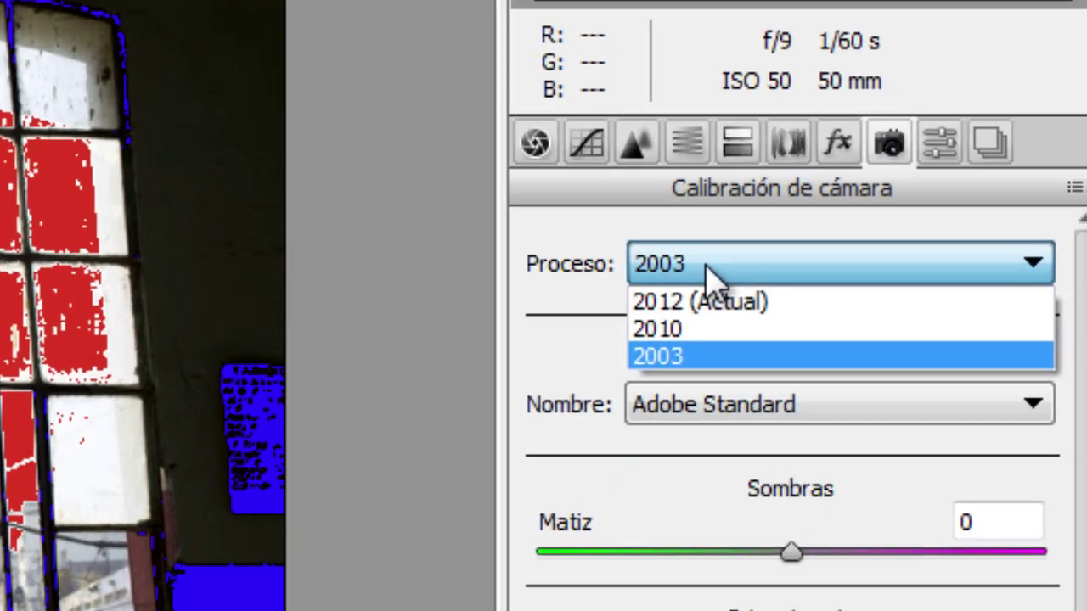
{"action": "left_click", "coordinate": [624, 327]}
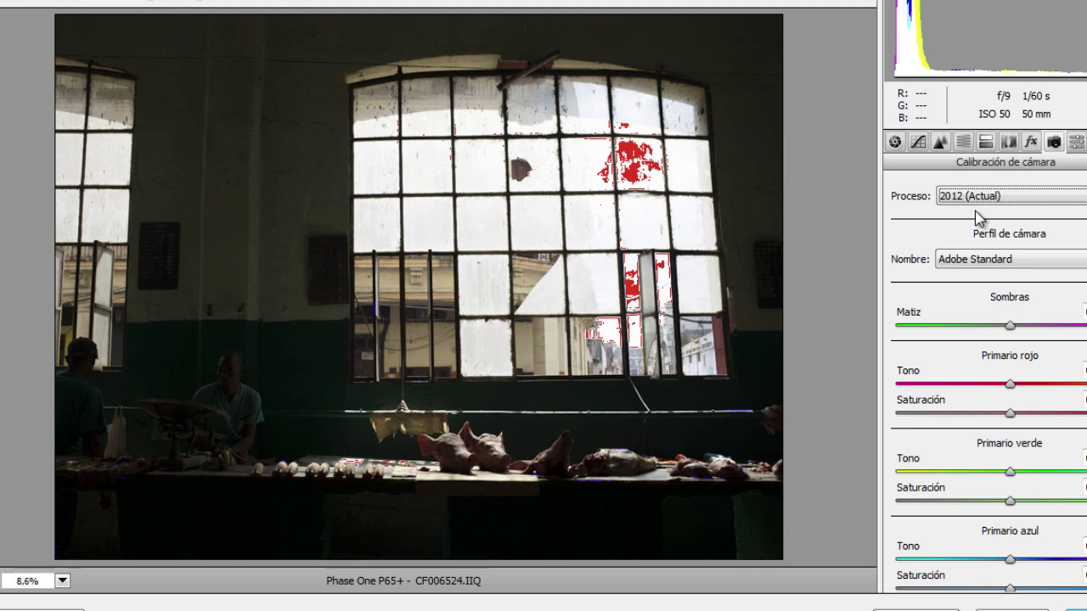
Show the Basic panel: As Shot white balance, Temperature 4250, Tint -29.
{"action": "left_click", "coordinate": [896, 143]}
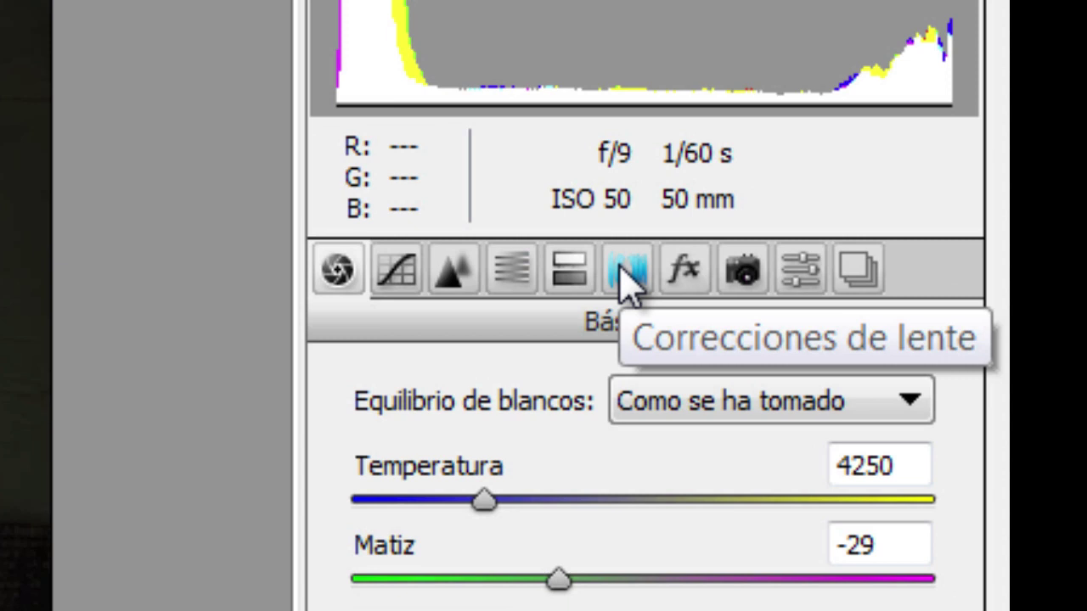
Enable lens profile corrections using the Hasselblad HC 3.5/50 profile at 100 distortion and vignetting.
{"action": "left_click", "coordinate": [1009, 143]}
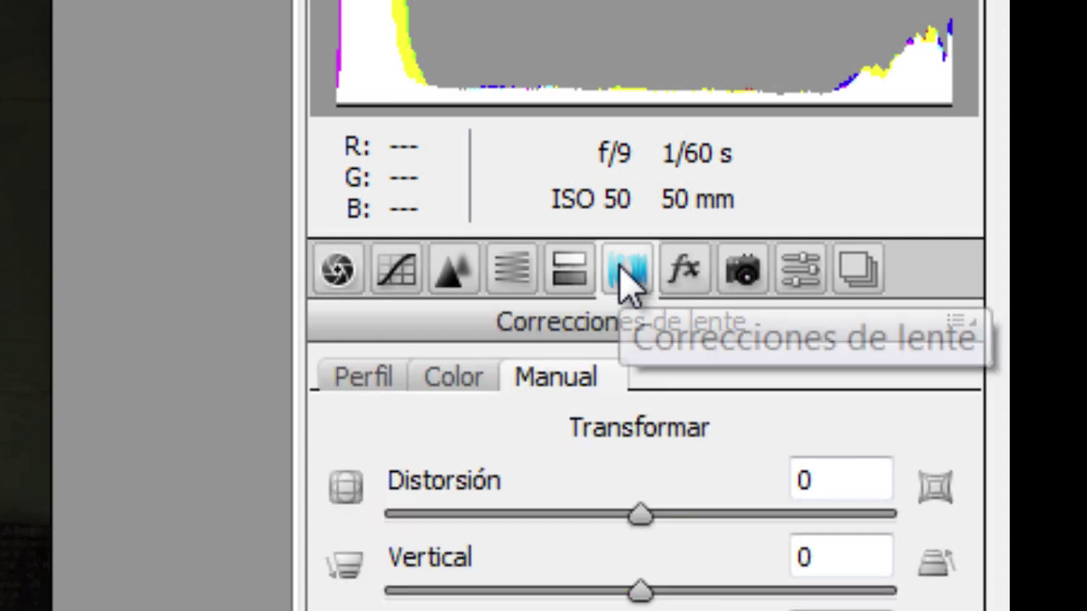
{"action": "left_click", "coordinate": [356, 382]}
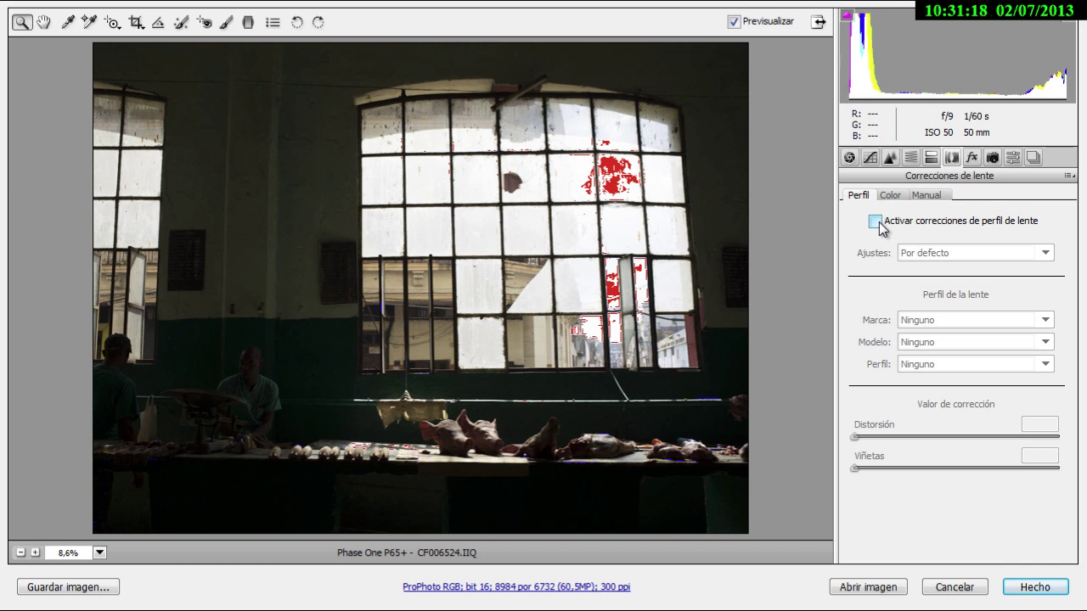
{"action": "left_click", "coordinate": [877, 222]}
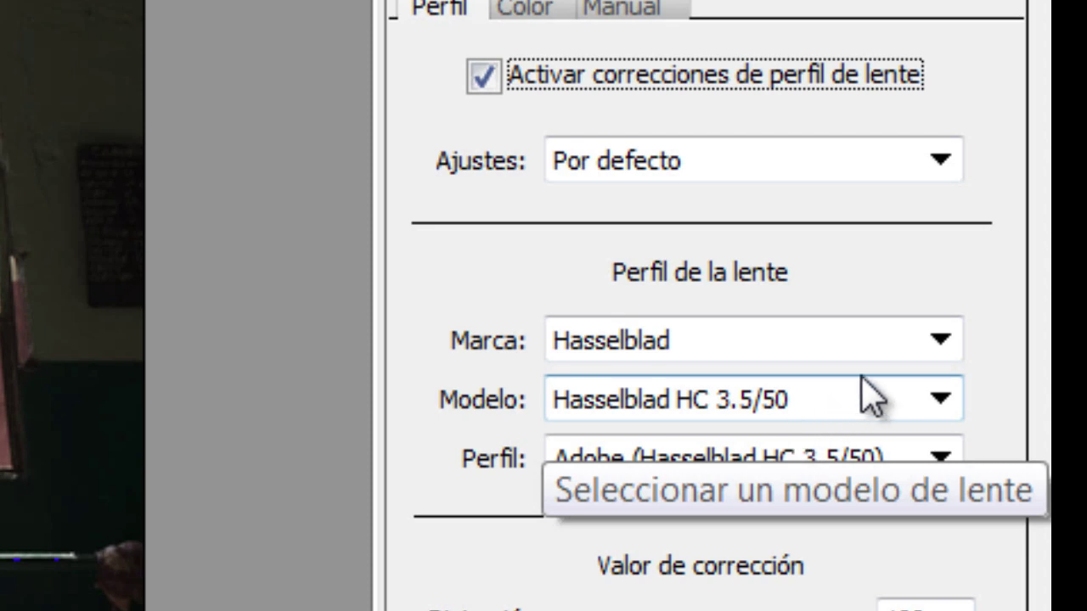
{"action": "left_click", "coordinate": [939, 341]}
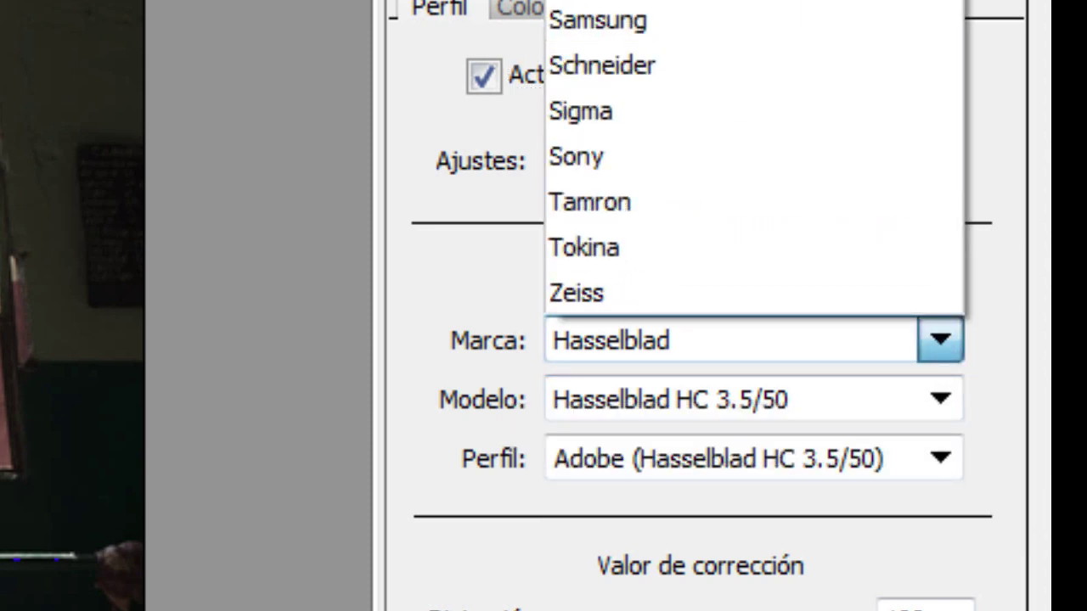
{"action": "left_click", "coordinate": [459, 285]}
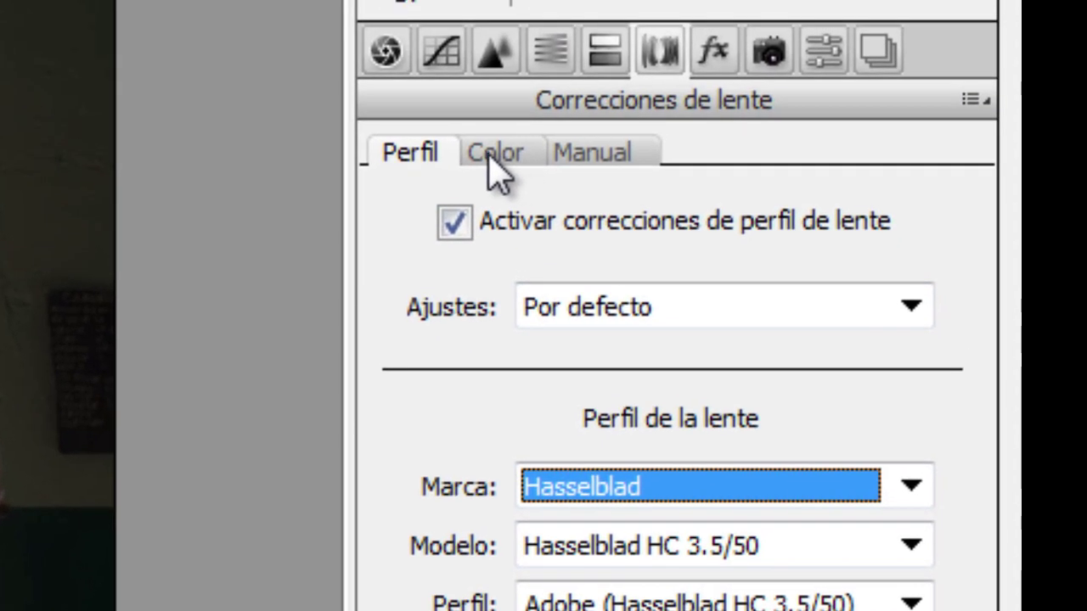
Turn on Remove Chromatic Aberration in the lens Color settings, leaving defringe at 0.
{"action": "left_click", "coordinate": [489, 156]}
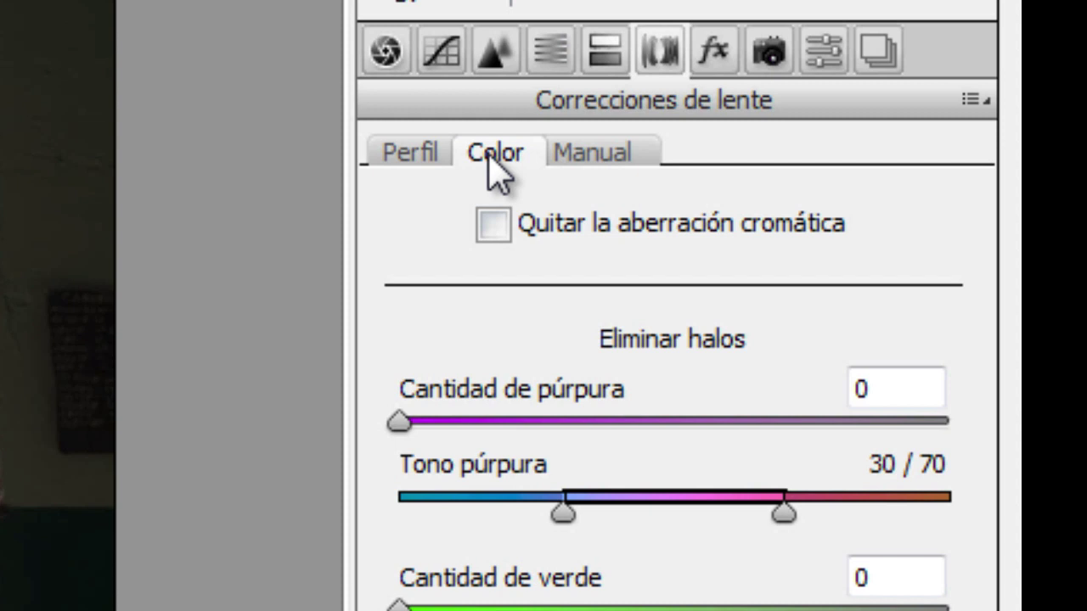
{"action": "left_click", "coordinate": [492, 223]}
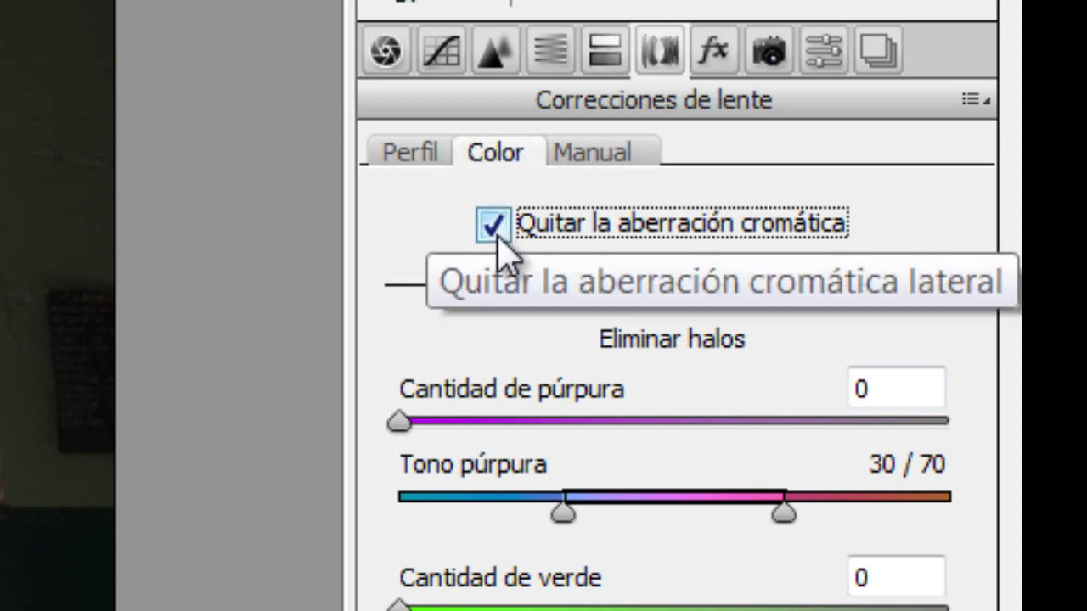
{"action": "left_click", "coordinate": [413, 157]}
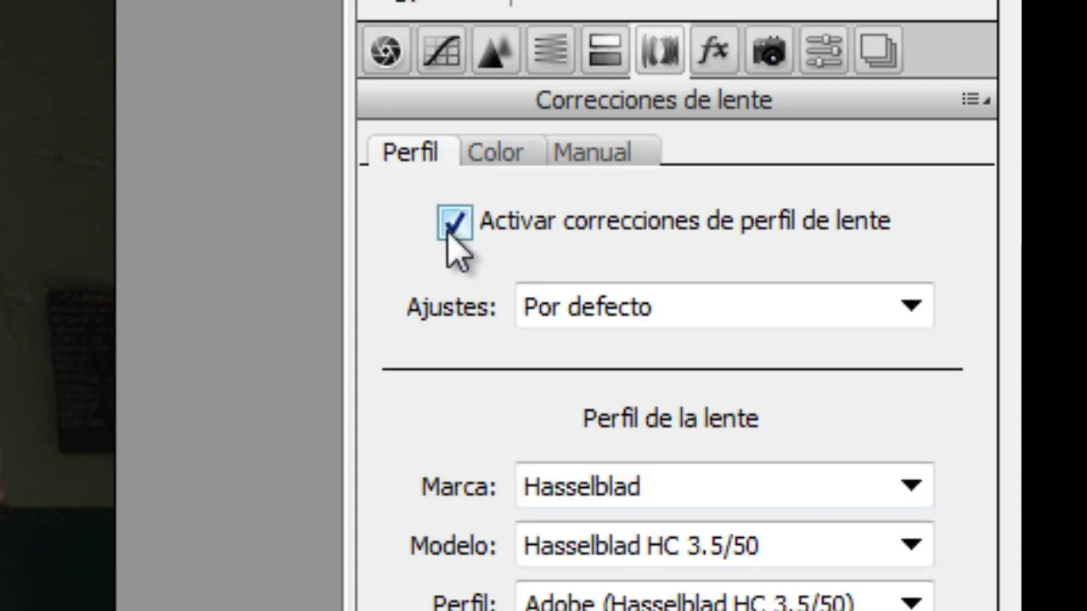
Save the current settings as the new Camera Raw defaults and return to Basic.
{"action": "left_click", "coordinate": [972, 101]}
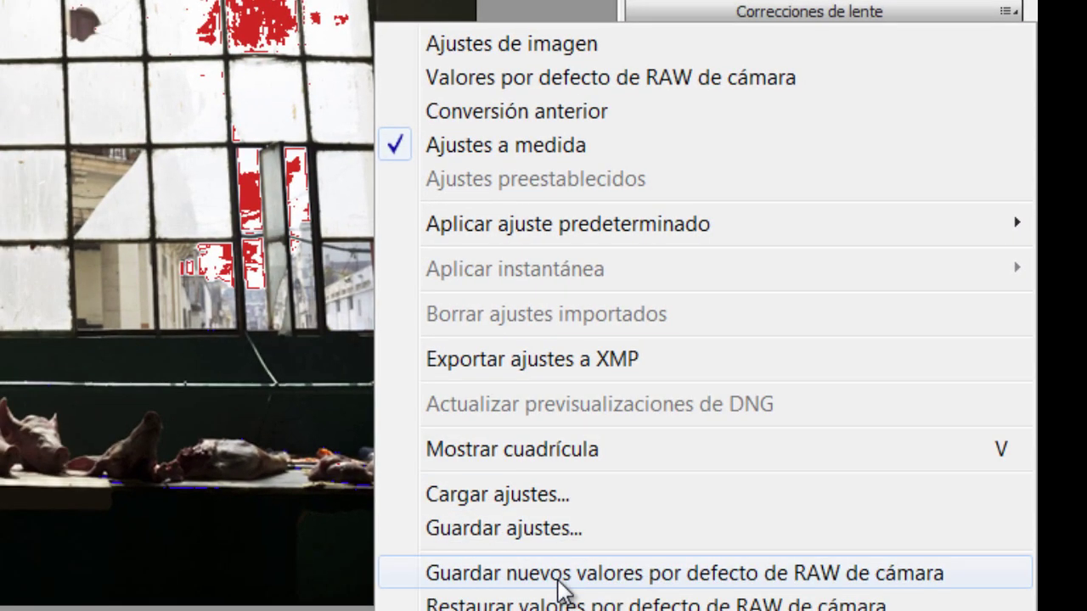
{"action": "left_click", "coordinate": [558, 582]}
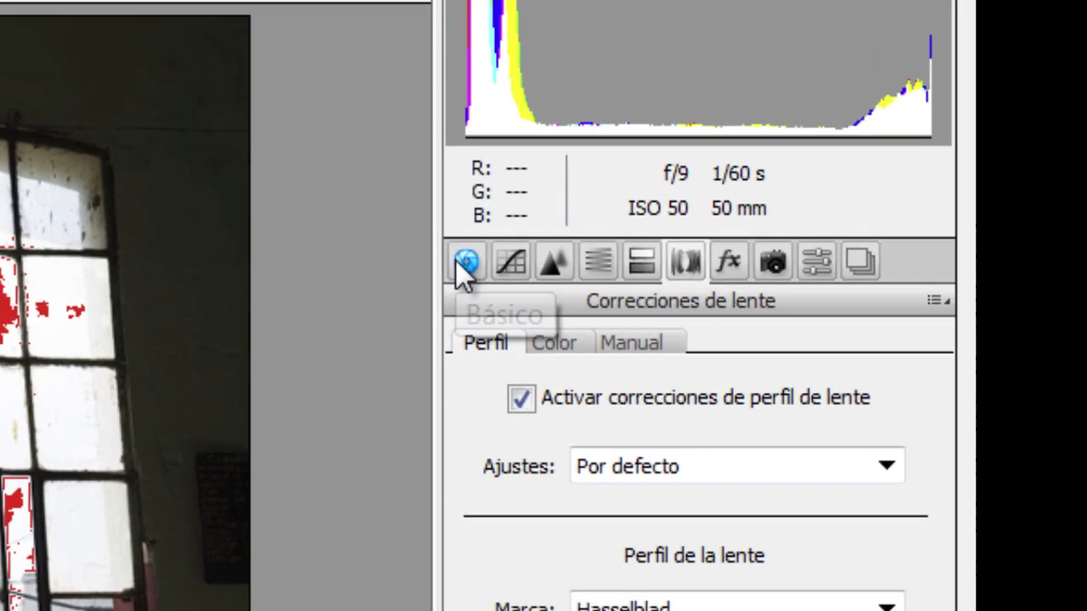
{"action": "left_click", "coordinate": [401, 365]}
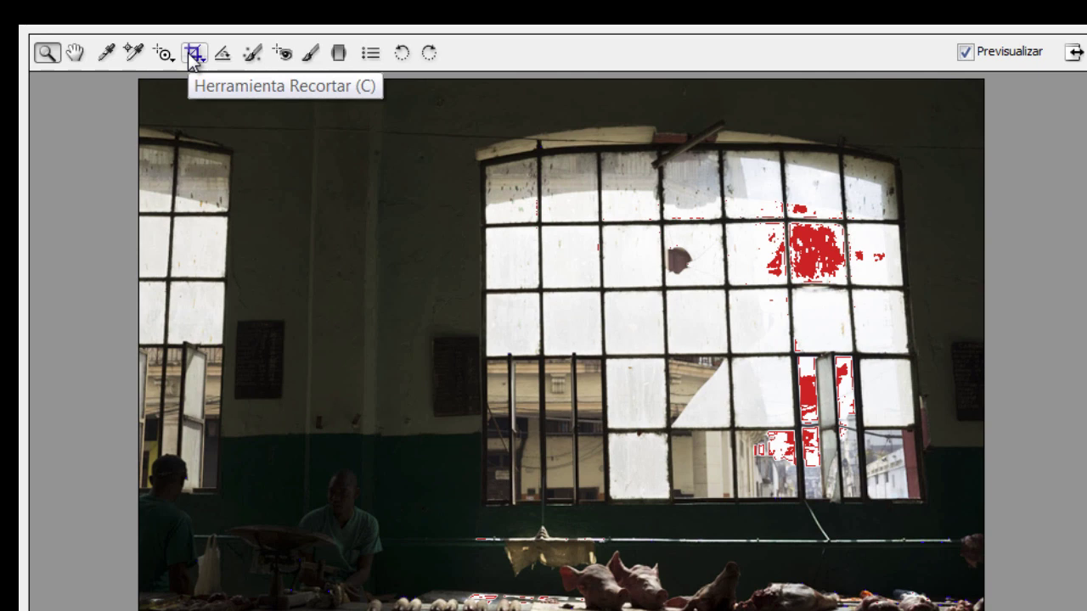
Draw a crop box over nearly the whole photo, sizing it to 8727 × 6440.
{"action": "left_click", "coordinate": [190, 54]}
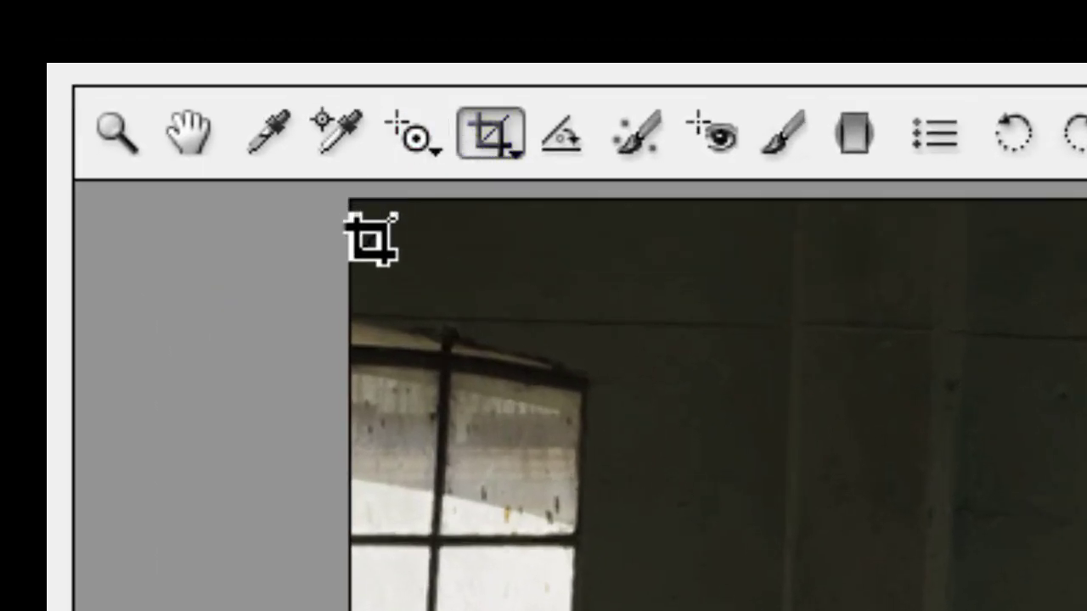
{"action": "mouse_move", "coordinate": [396, 246]}
{"action": "left_mouse_down"}
{"action": "mouse_move", "coordinate": [763, 507]}
{"action": "mouse_move", "coordinate": [826, 539]}
{"action": "left_mouse_up"}
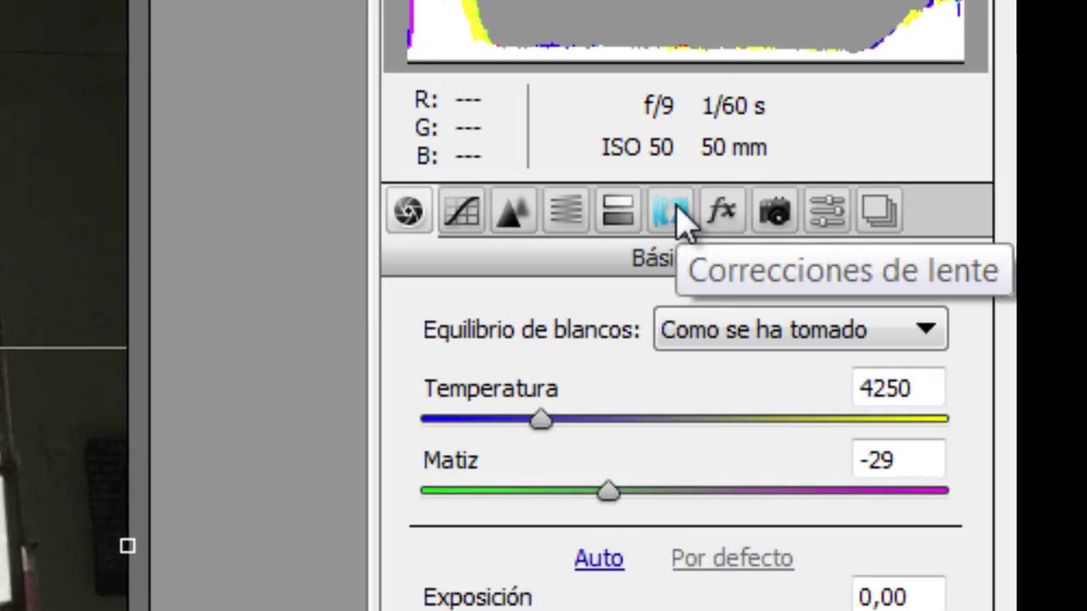
Show the Manual lens-correction transform controls, with Scale 100 and Rotate 0, ready for editing.
{"action": "left_click", "coordinate": [673, 212]}
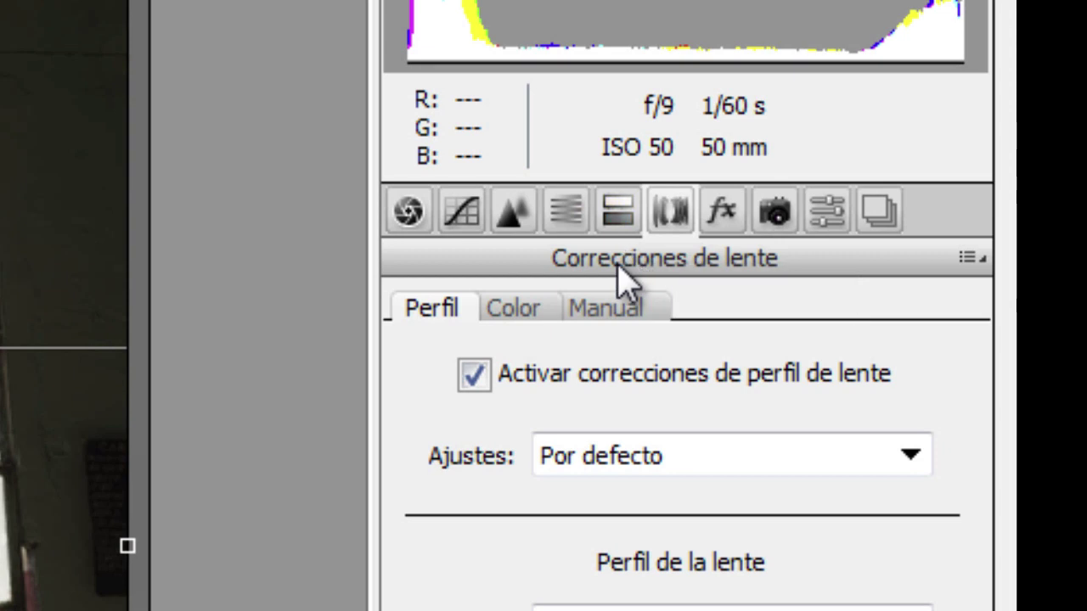
{"action": "left_click", "coordinate": [613, 322]}
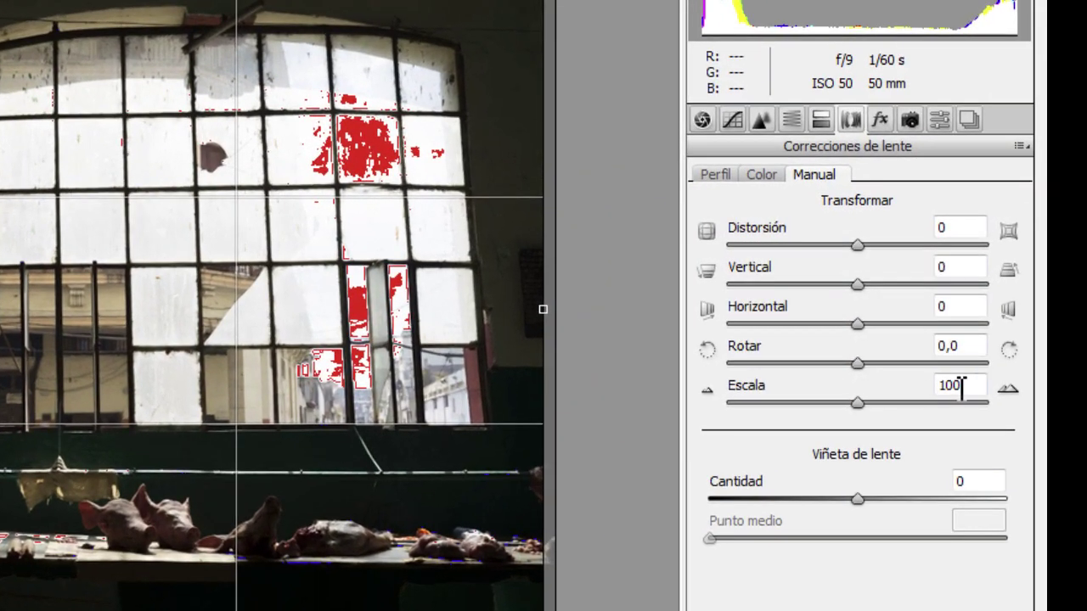
{"action": "left_click", "coordinate": [966, 385]}
{"action": "left_click", "coordinate": [972, 346]}
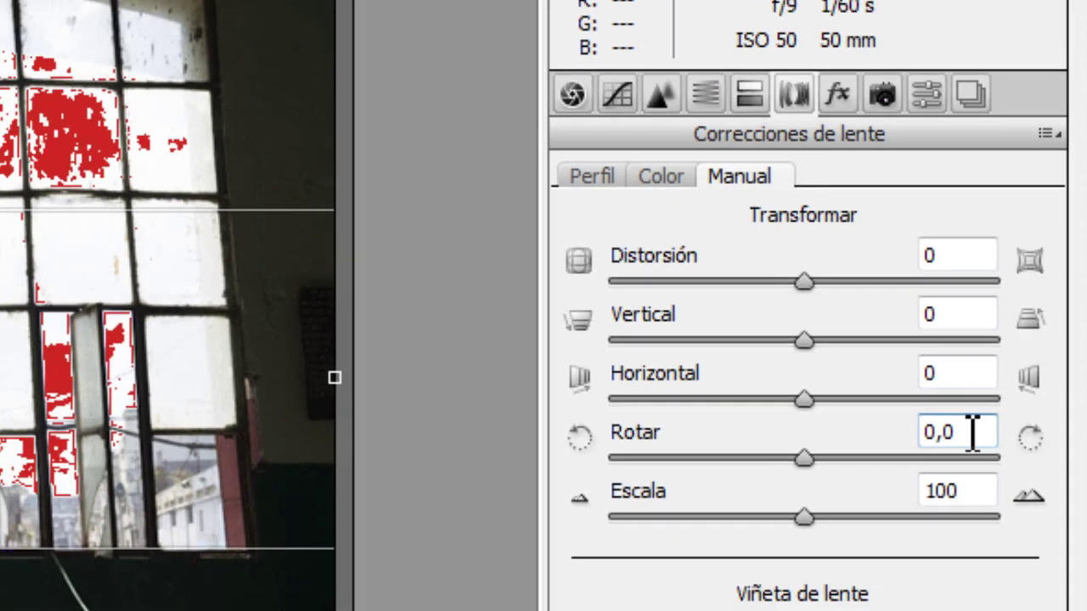
Set the manual transform Rotate value to +1.0.
{"action": "type", "text": "2"}
{"action": "key", "text": "Return"}
{"action": "type", "text": "0"}
{"action": "key", "text": "Return"}
{"action": "key", "text": "shift"}
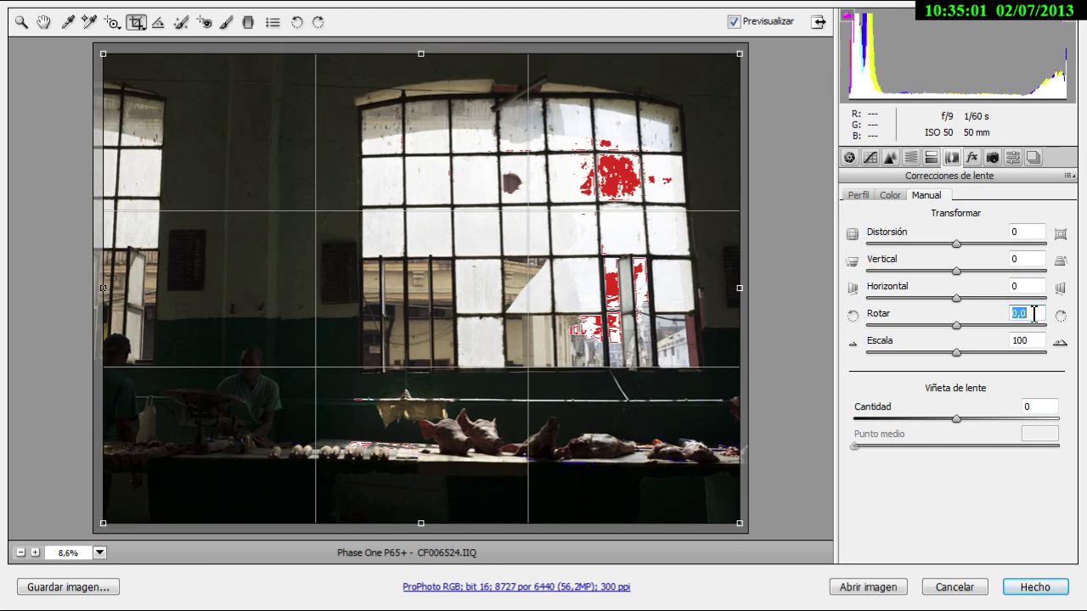
{"action": "key", "text": "Up"}
{"action": "key", "text": "Up"}
{"action": "key", "text": "Up"}
{"action": "key", "text": "Up"}
{"action": "key", "text": "Up"}
{"action": "key", "text": "Down"}
{"action": "key", "text": "Down"}
{"action": "key", "text": "Down"}
{"action": "key", "text": "Down"}
{"action": "key", "text": "Down"}
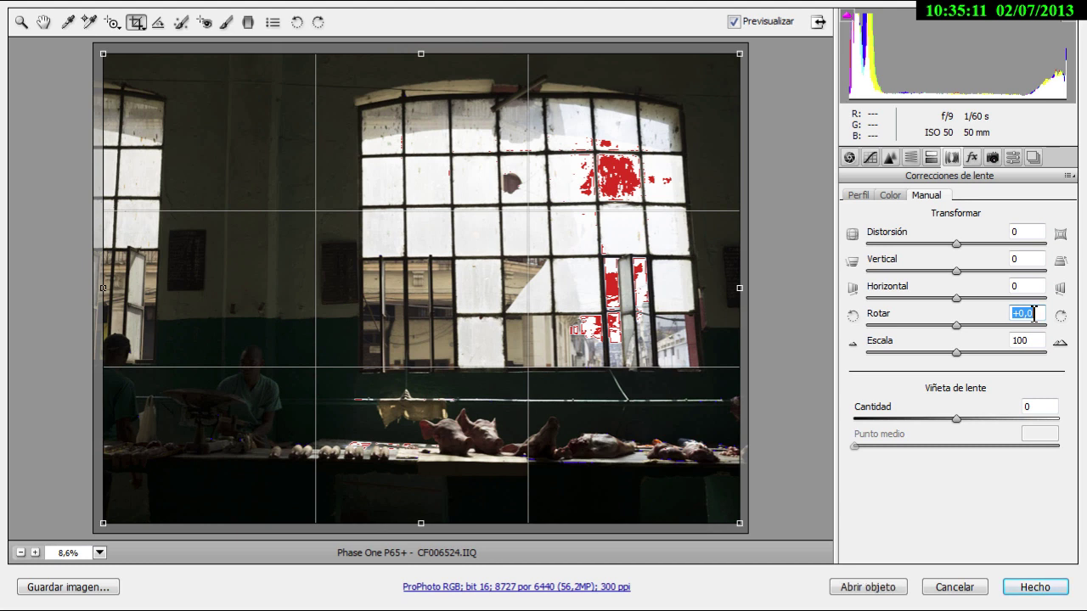
{"action": "key", "text": "shift+Up"}
{"action": "key", "text": "shift"}
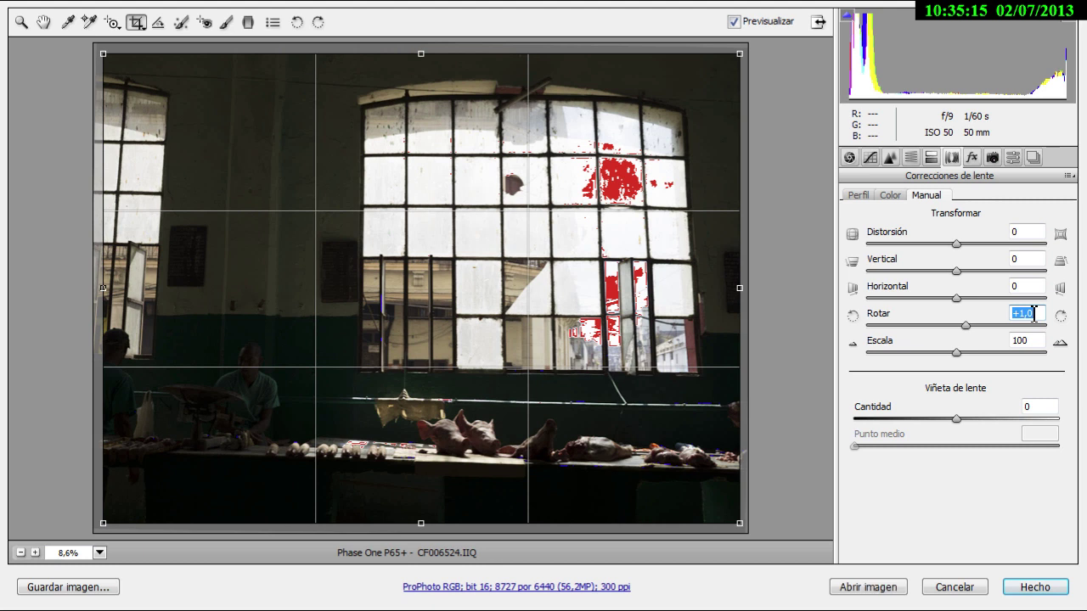
Set the Vertical perspective correction to -17 to straighten the window's verticals.
{"action": "left_click", "coordinate": [1027, 259]}
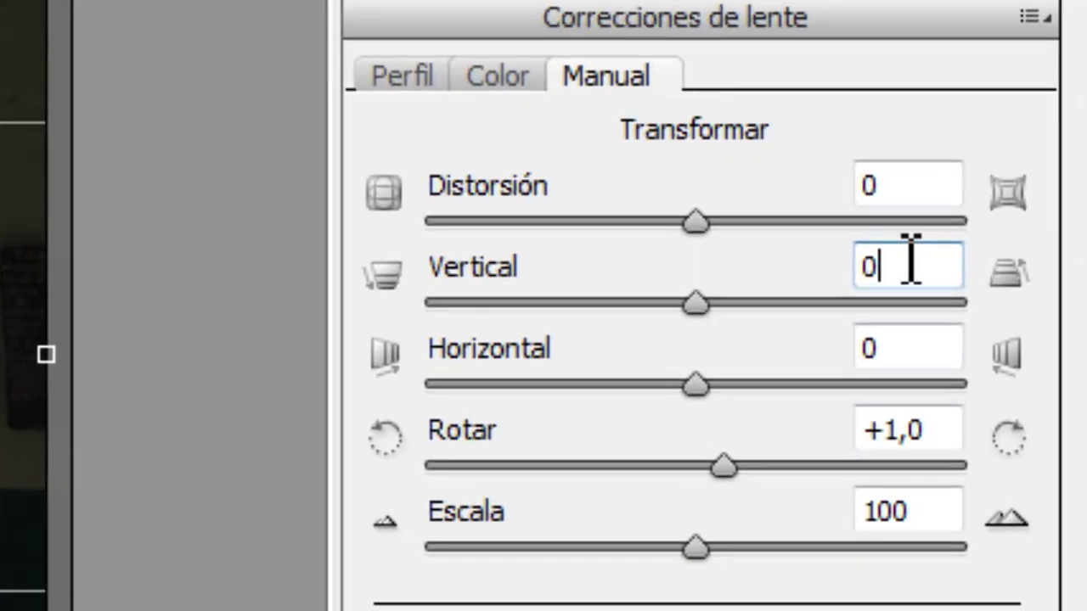
{"action": "key", "text": "shift+Down"}
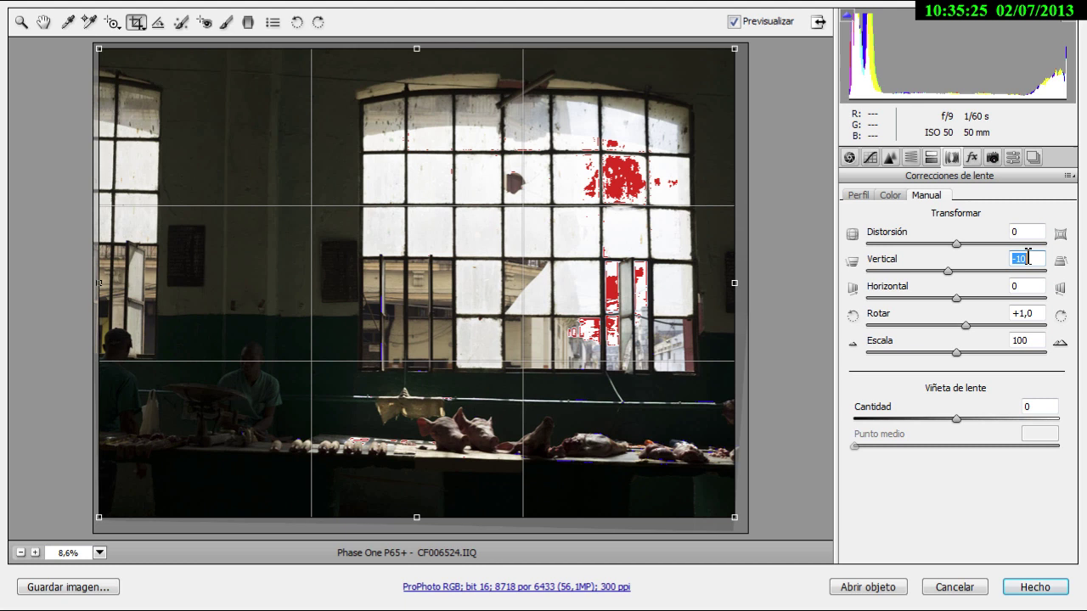
{"action": "key", "text": "shift+Down"}
{"action": "key", "text": "Up"}
{"action": "key", "text": "Up"}
{"action": "key", "text": "Up"}
{"action": "key", "text": "Up"}
{"action": "key", "text": "Up"}
{"action": "key", "text": "Up"}
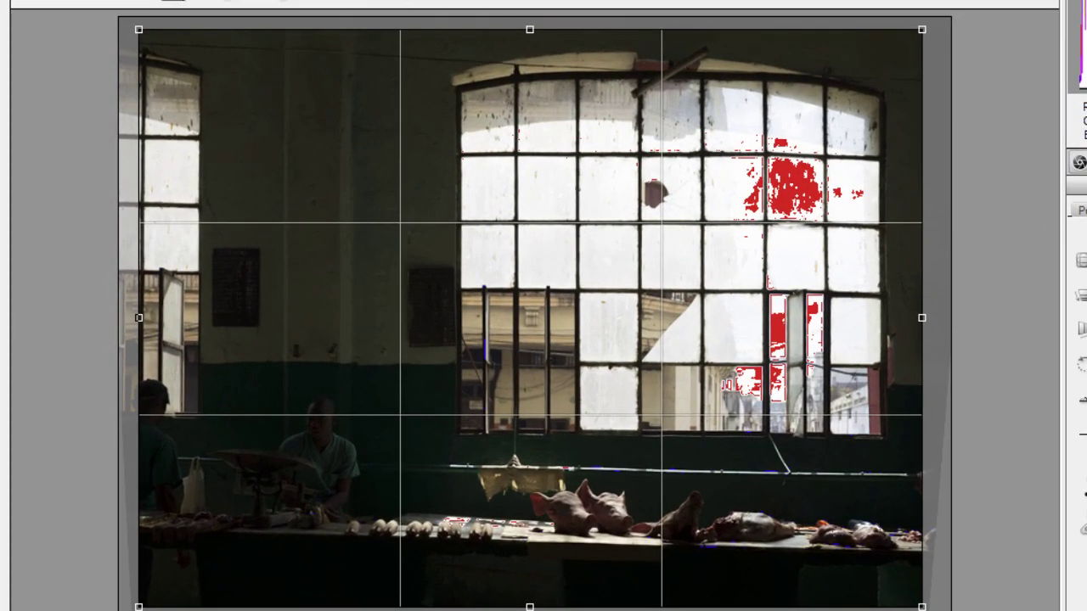
{"action": "key", "text": "Down"}
{"action": "key", "text": "Down"}
{"action": "key", "text": "Down"}
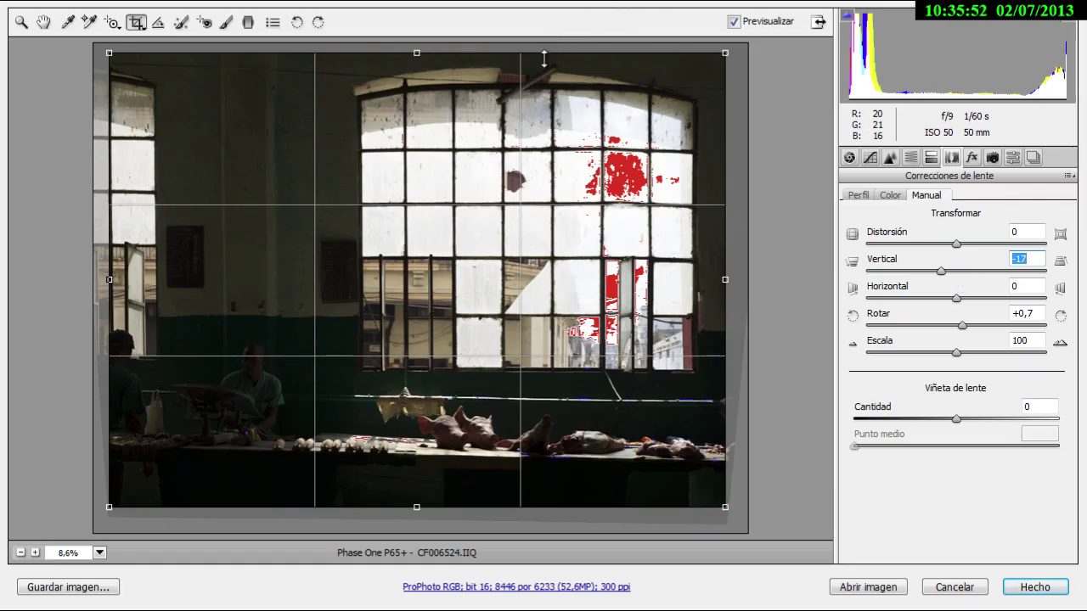
{"action": "left_click", "coordinate": [740, 49]}
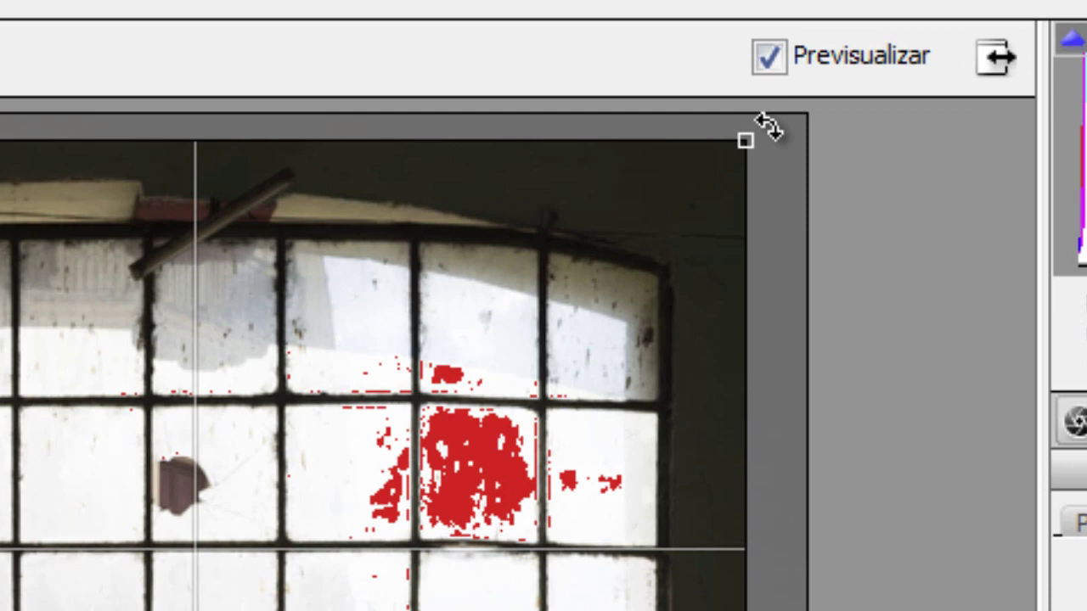
Rotate and tighten the crop, trimming left and bottom, and apply it at 7712 × 5939.
{"action": "mouse_move", "coordinate": [769, 127]}
{"action": "left_mouse_down"}
{"action": "mouse_move", "coordinate": [773, 140]}
{"action": "mouse_move", "coordinate": [759, 121]}
{"action": "mouse_move", "coordinate": [769, 123]}
{"action": "left_mouse_up"}
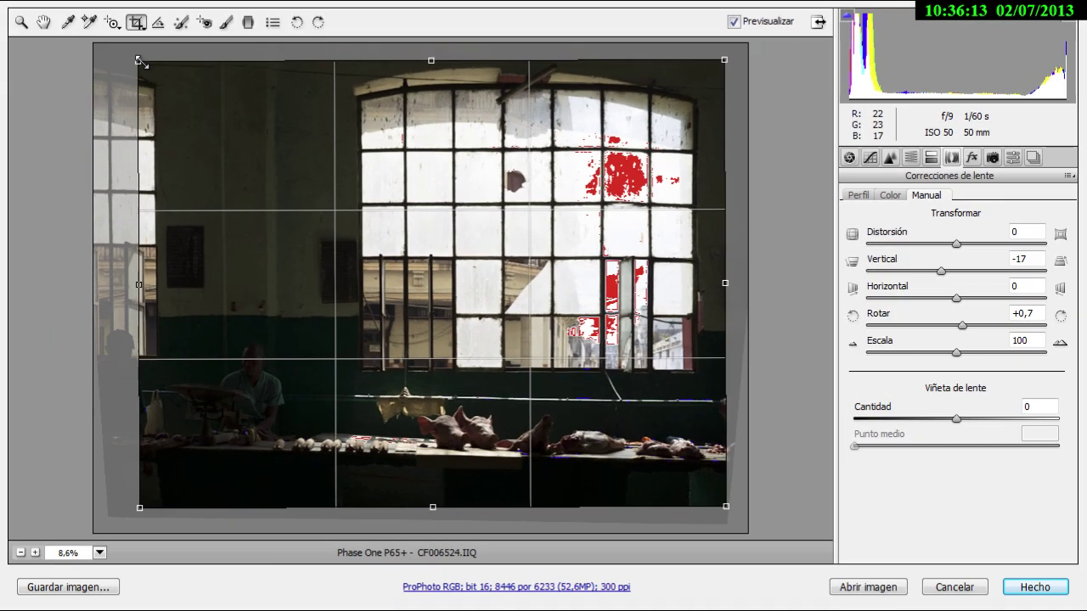
{"action": "left_click_drag", "start_coordinate": [138, 60], "coordinate": [161, 62]}
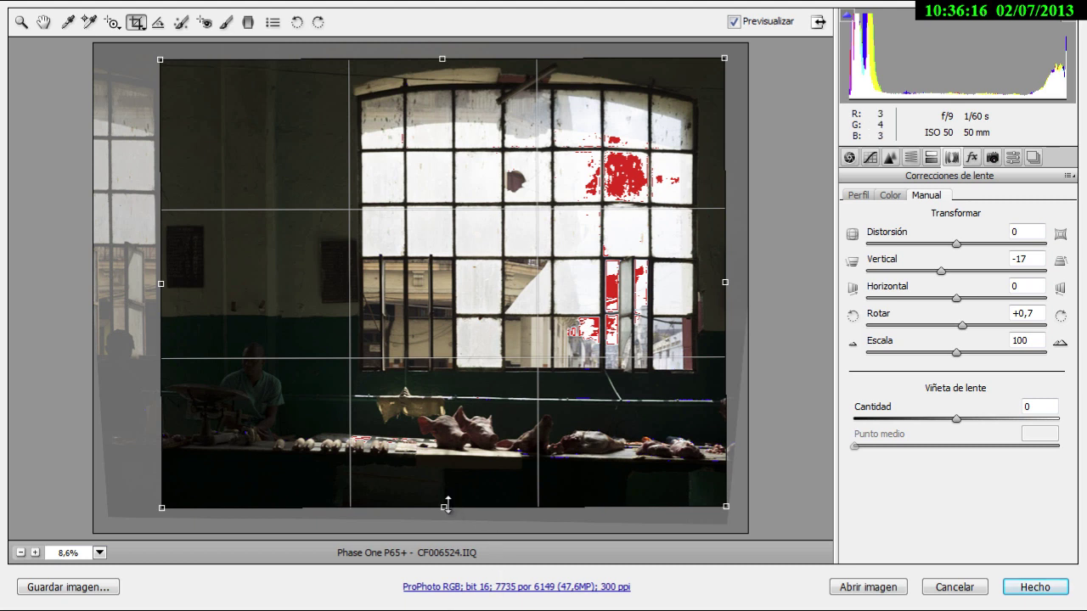
{"action": "left_click_drag", "start_coordinate": [455, 510], "coordinate": [452, 482]}
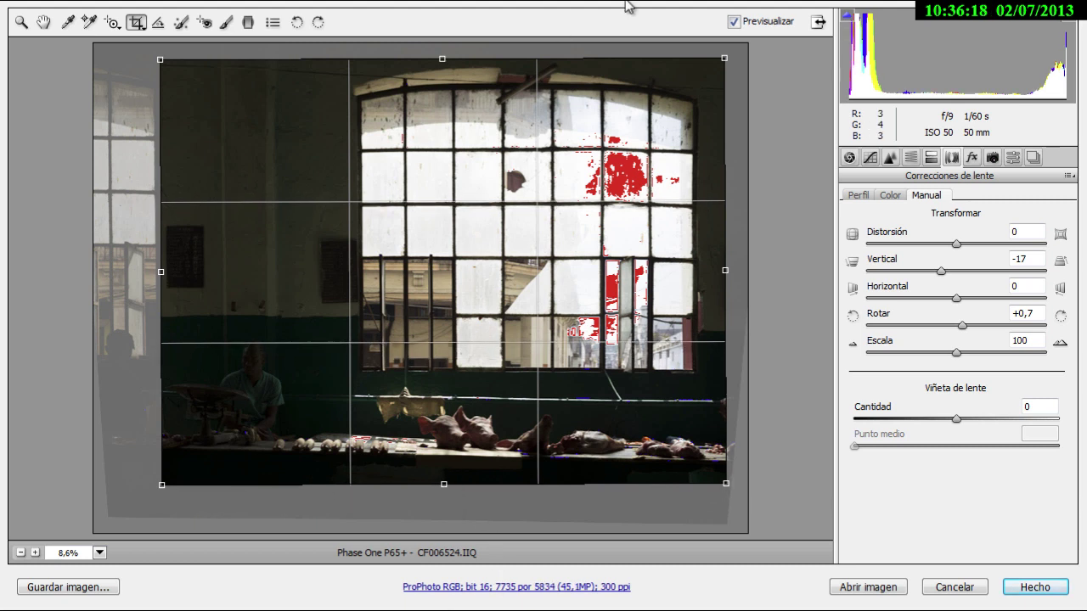
{"action": "mouse_move", "coordinate": [724, 59]}
{"action": "left_mouse_down"}
{"action": "mouse_move", "coordinate": [732, 48]}
{"action": "mouse_move", "coordinate": [722, 51]}
{"action": "left_mouse_up"}
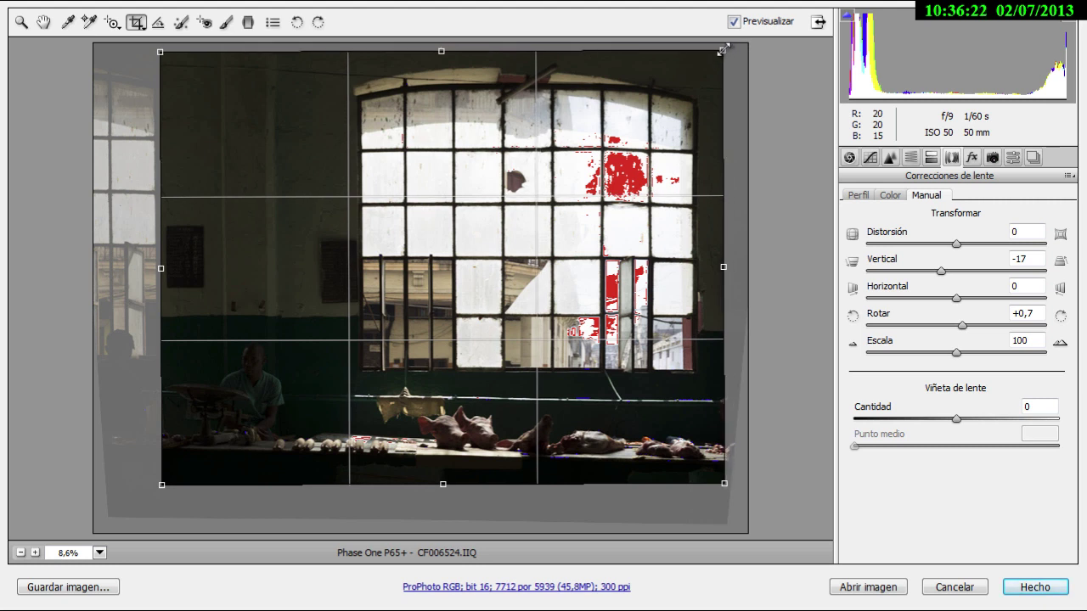
{"action": "key", "text": "z"}
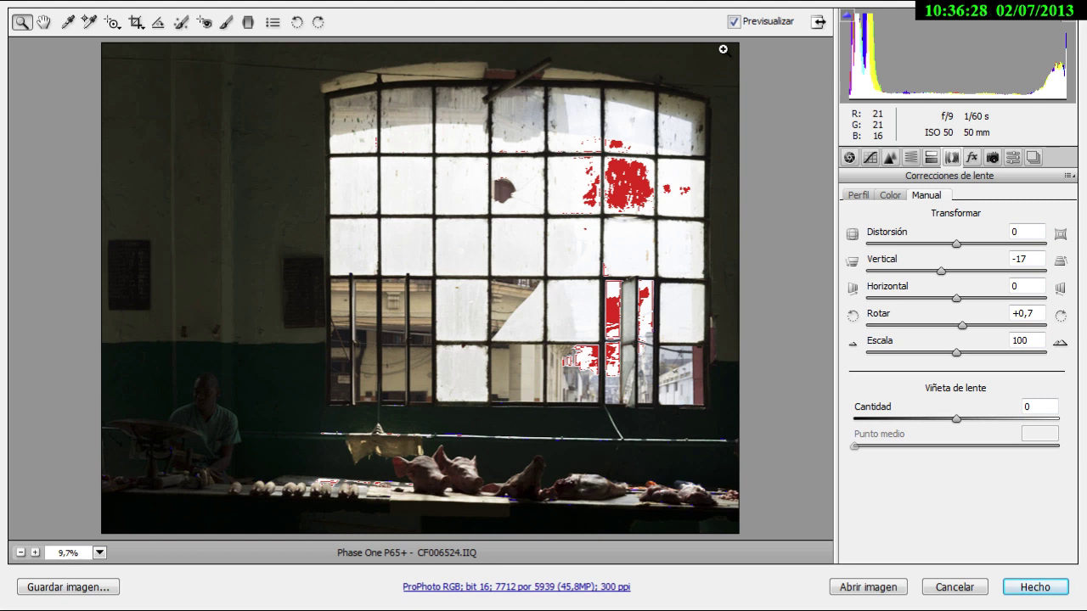
Switch to the Básico panel to show the white balance, exposure and tone sliders.
{"action": "left_click", "coordinate": [848, 160]}
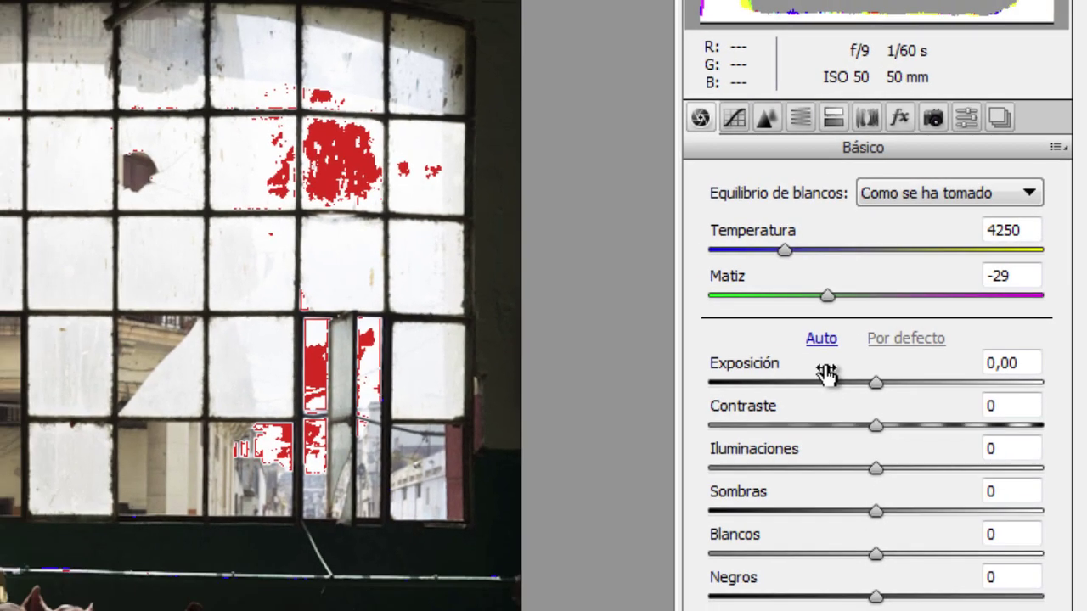
Raise Exposición to +0,80 to brighten the whole photo.
{"action": "left_click", "coordinate": [751, 419]}
{"action": "left_click_drag", "start_coordinate": [927, 314], "coordinate": [941, 312]}
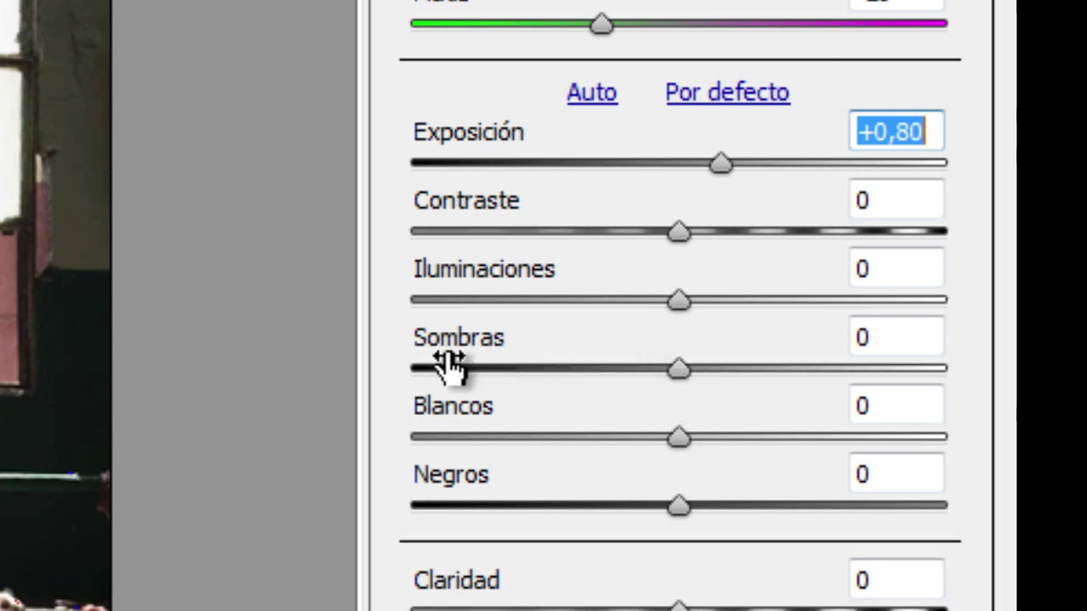
Lift Sombras to about +47 to brighten the dark market interior.
{"action": "left_click", "coordinate": [546, 346]}
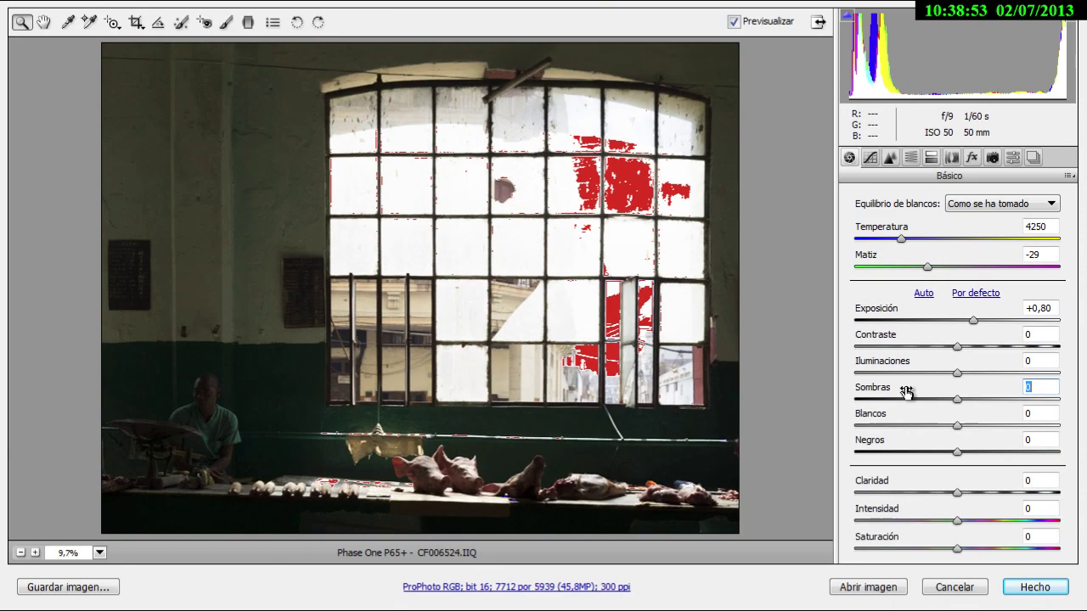
{"action": "left_click_drag", "start_coordinate": [907, 392], "coordinate": [977, 384]}
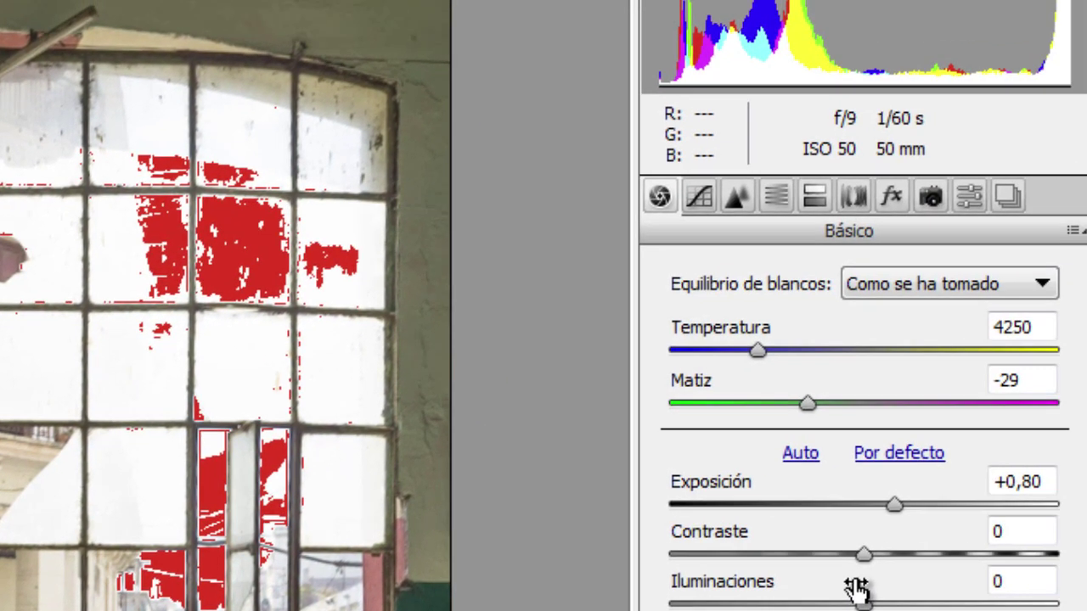
Pull Iluminaciones down to -81 and Sombras up to +83, removing the window clipping.
{"action": "left_click", "coordinate": [856, 588]}
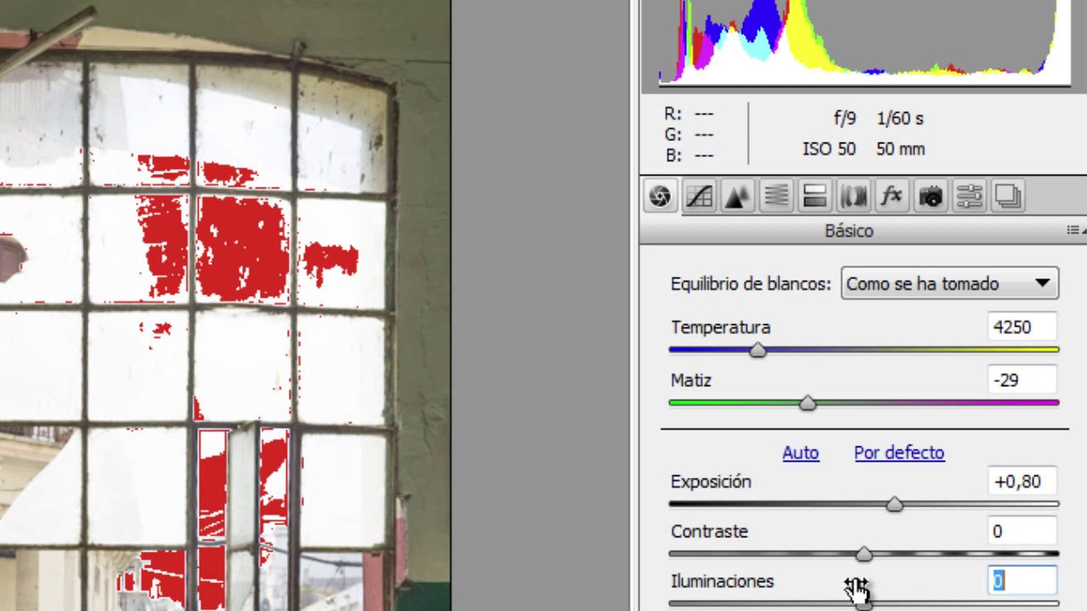
{"action": "left_click_drag", "start_coordinate": [856, 588], "coordinate": [832, 589]}
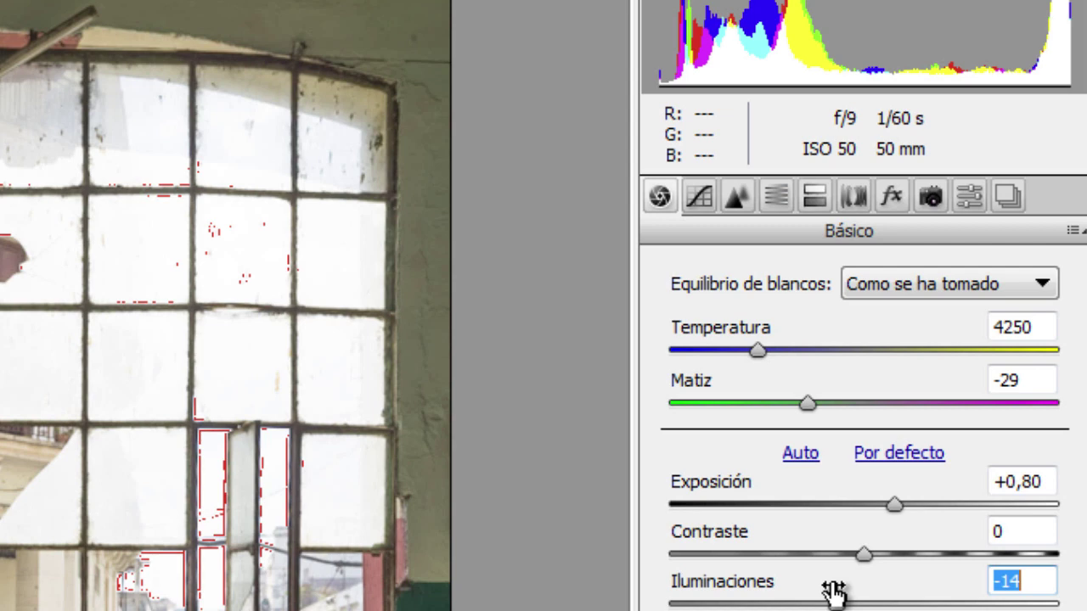
{"action": "left_click_drag", "start_coordinate": [832, 592], "coordinate": [807, 592]}
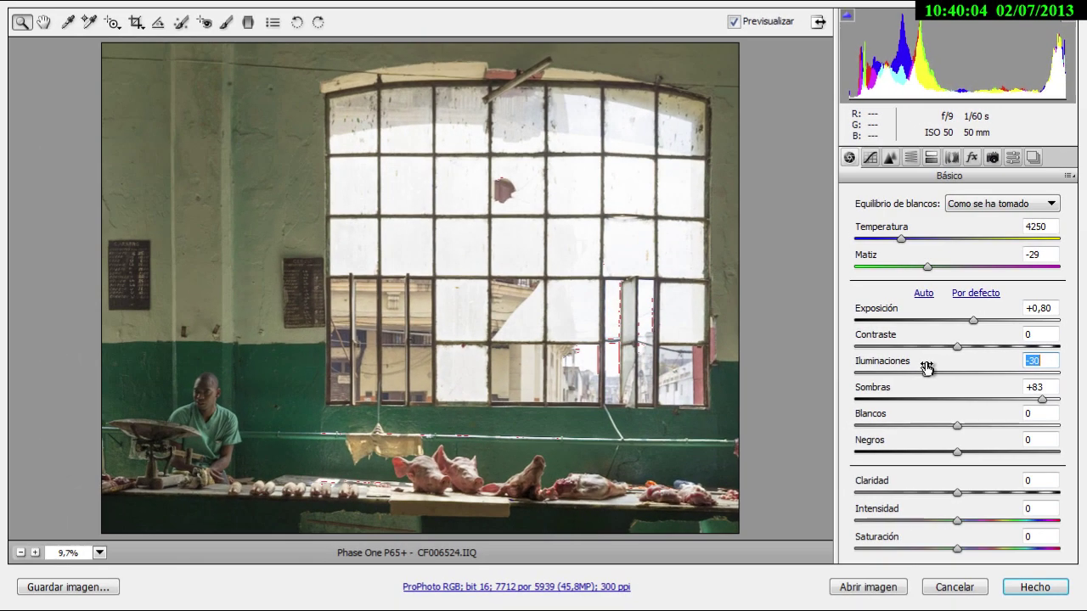
{"action": "left_click_drag", "start_coordinate": [927, 368], "coordinate": [886, 366]}
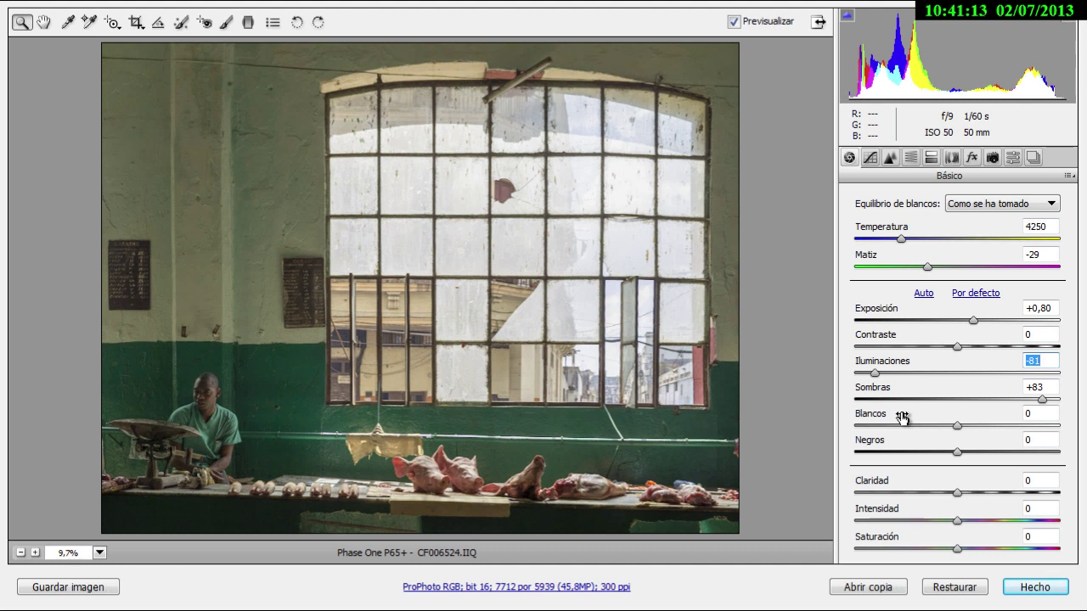
Set Blancos to +27 while watching the Alt clipping preview.
{"action": "left_click", "coordinate": [902, 416], "text": "alt"}
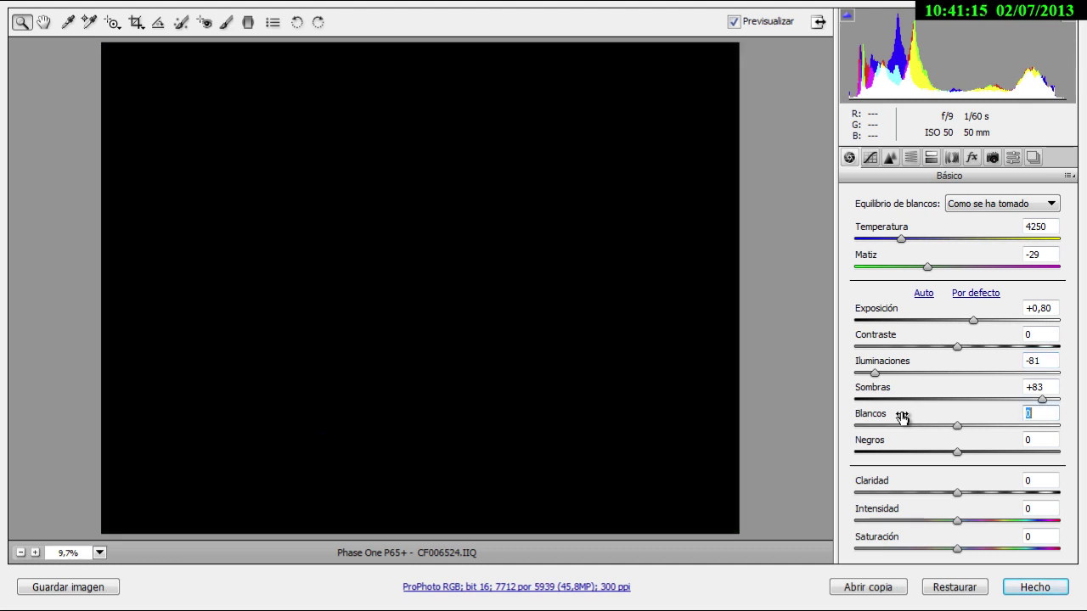
{"action": "left_click_drag", "start_coordinate": [902, 416], "coordinate": [946, 416]}
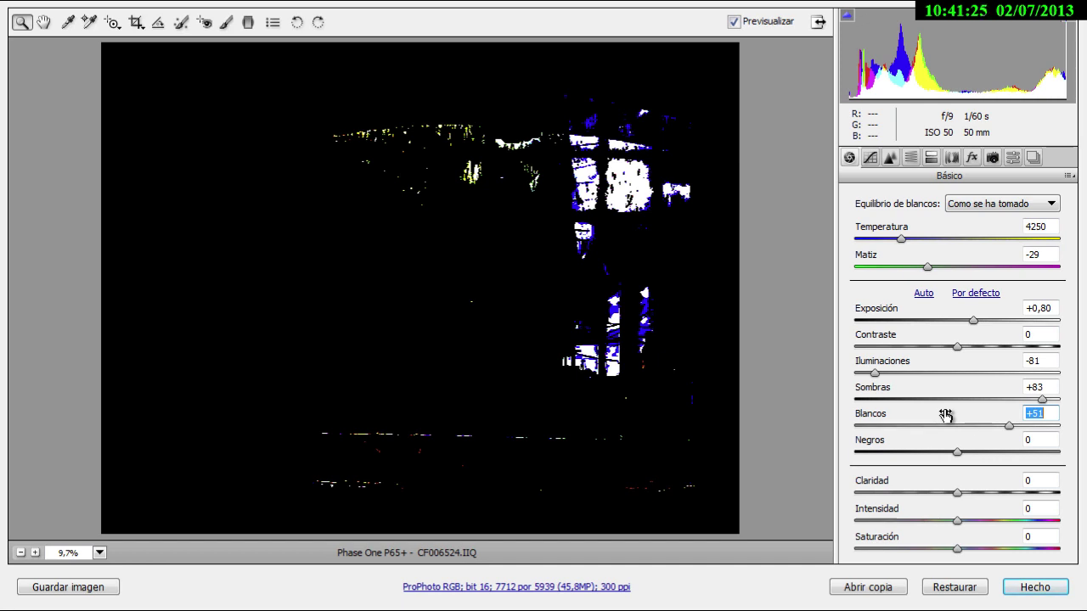
{"action": "left_click_drag", "start_coordinate": [946, 414], "coordinate": [925, 414]}
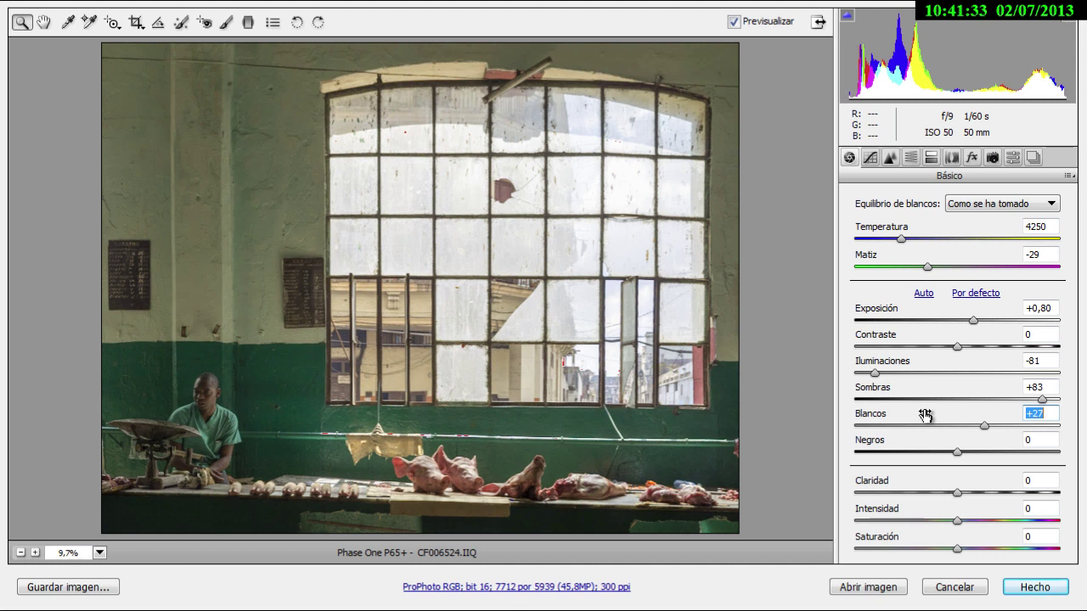
{"action": "key", "text": "alt"}
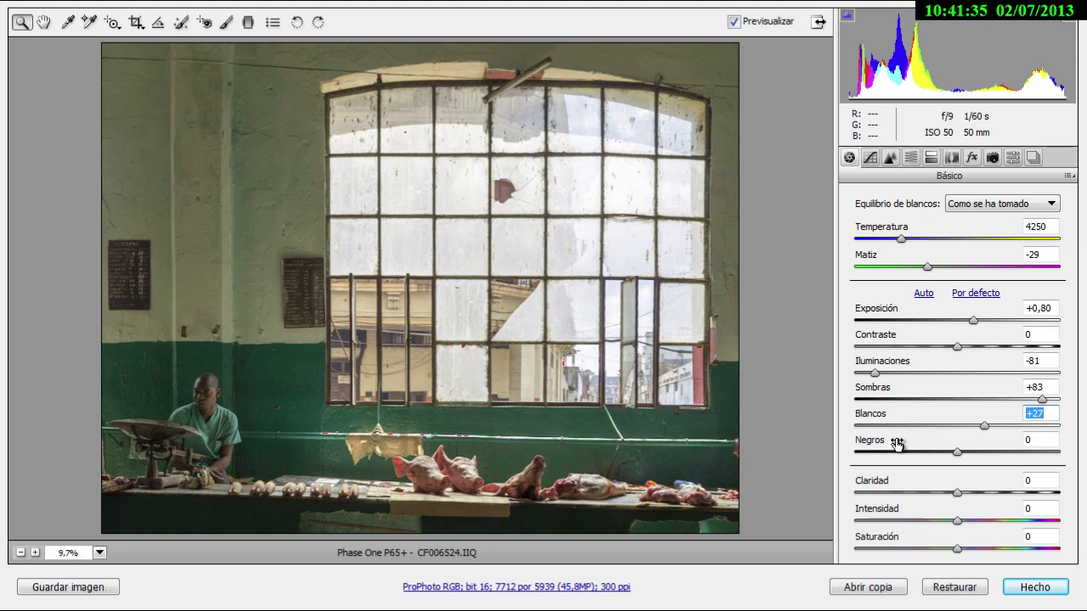
Lower Negros to -15 while checking the shadow clipping preview.
{"action": "mouse_move", "coordinate": [897, 442]}
{"action": "left_mouse_down"}
{"action": "mouse_move", "coordinate": [862, 442]}
{"action": "mouse_move", "coordinate": [885, 440]}
{"action": "left_mouse_up"}
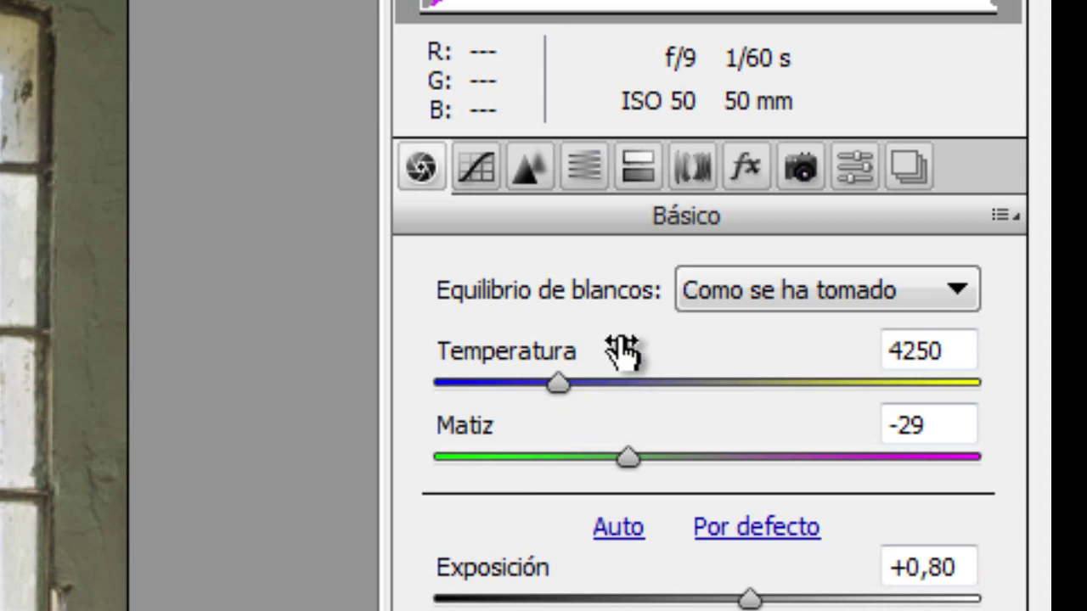
Warm Temperatura from 4250 to 4800, switching white balance to A medida.
{"action": "left_click", "coordinate": [595, 352]}
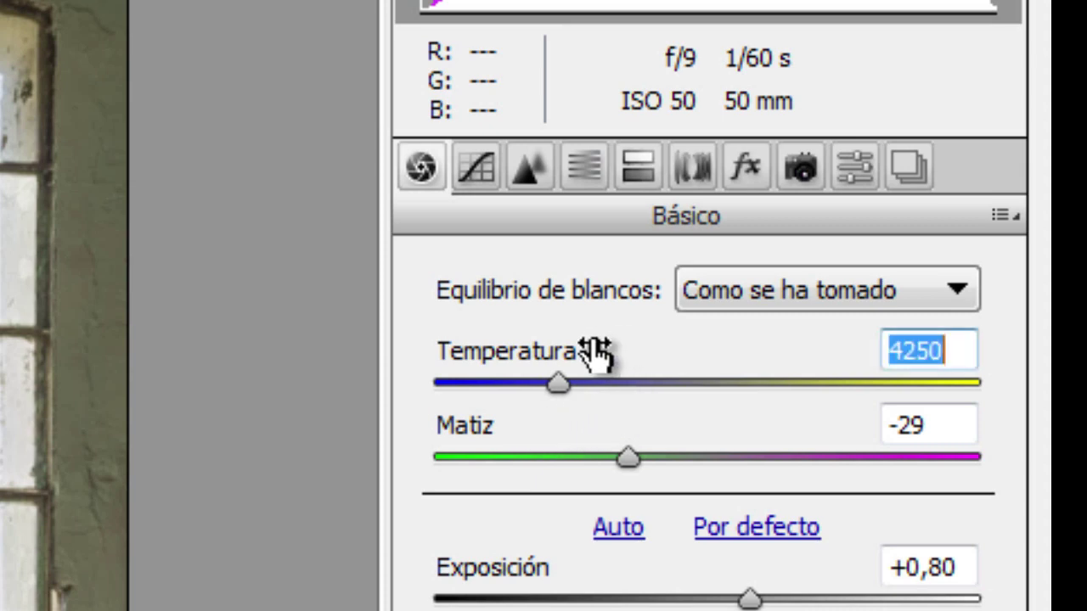
{"action": "left_click_drag", "start_coordinate": [594, 352], "coordinate": [620, 353]}
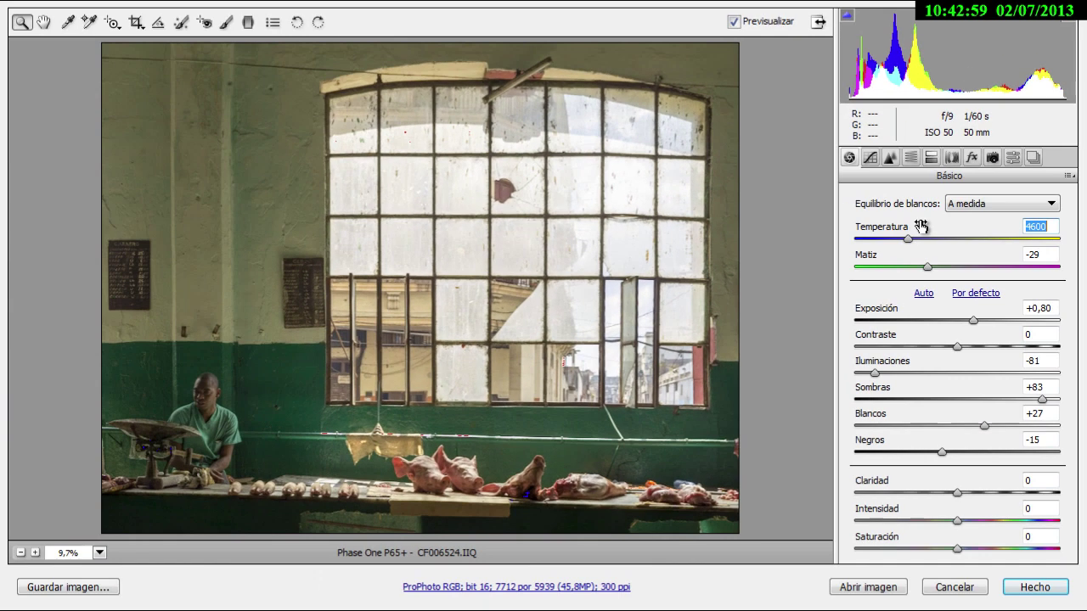
{"action": "left_click_drag", "start_coordinate": [926, 226], "coordinate": [924, 226]}
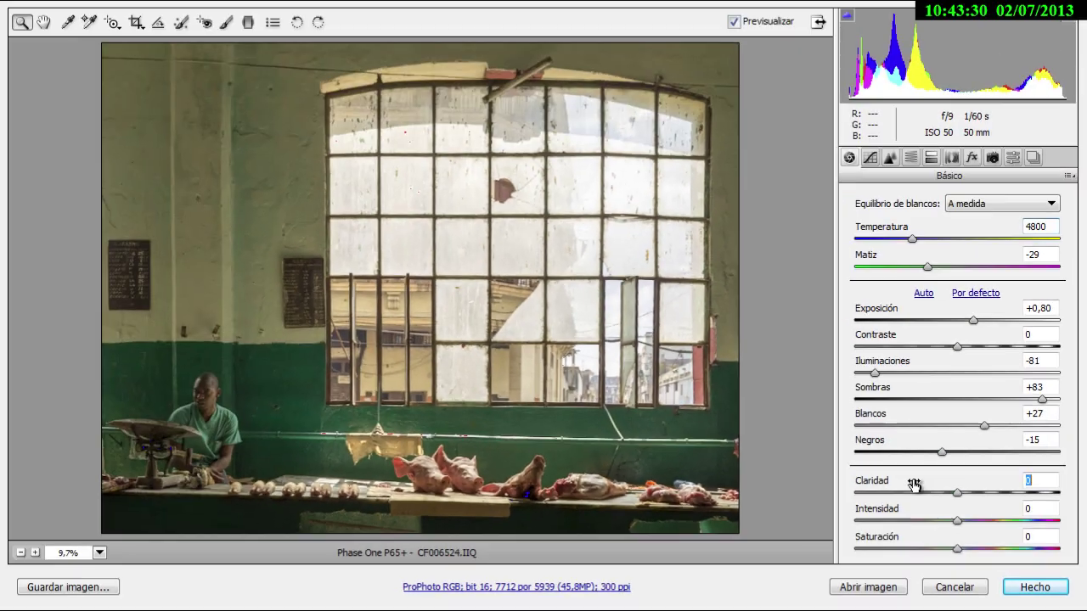
Set Claridad to +50, then turn off Previsualizar to view the original.
{"action": "left_click", "coordinate": [914, 484]}
{"action": "left_click_drag", "start_coordinate": [914, 484], "coordinate": [956, 486]}
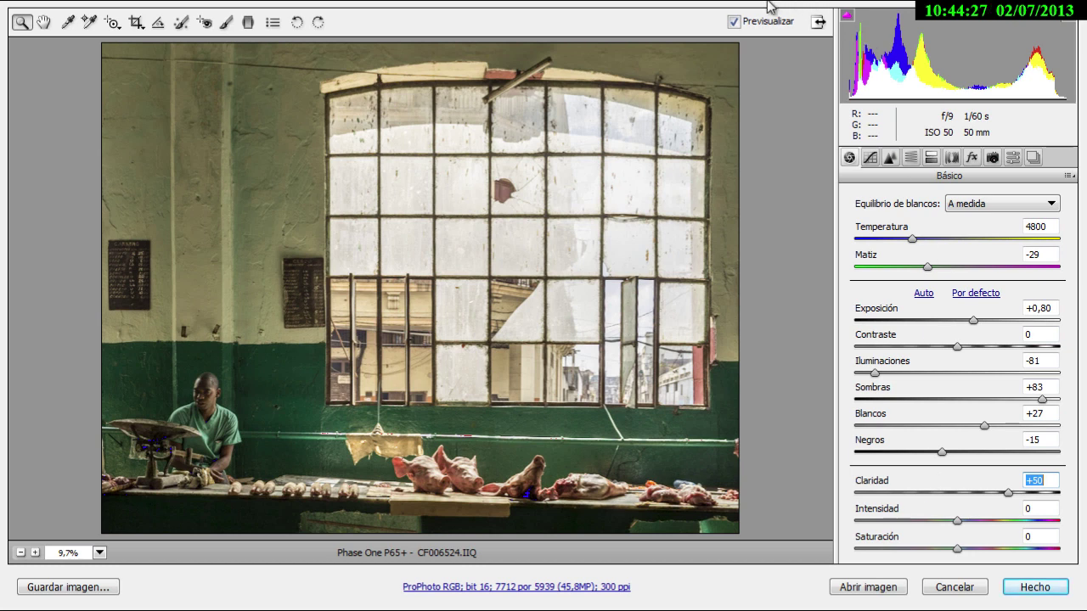
{"action": "left_click", "coordinate": [735, 20]}
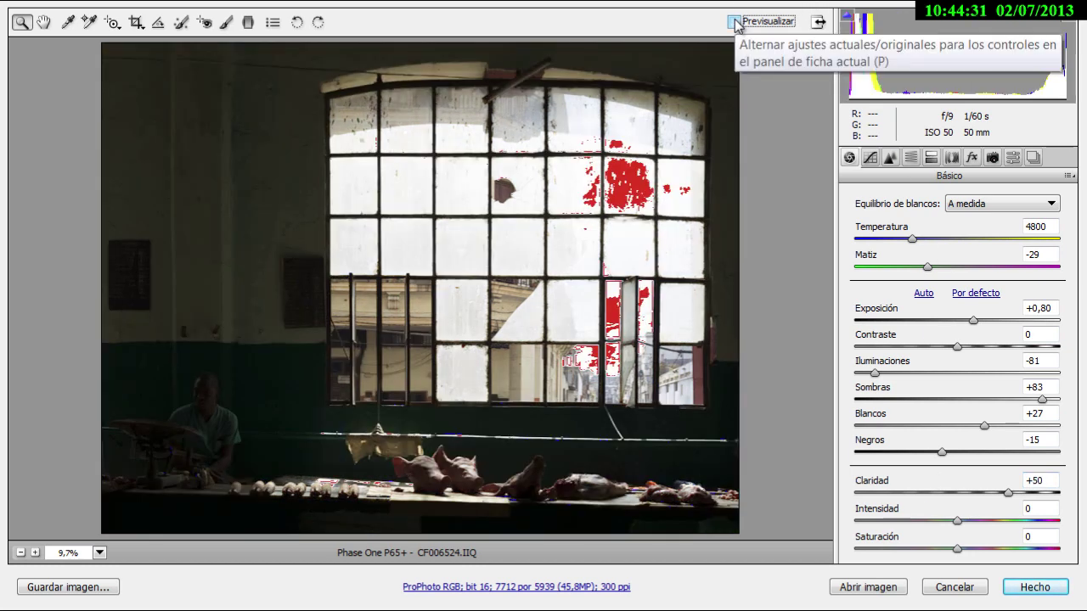
Re-enable Previsualizar to show the edited, brighter photo again.
{"action": "left_click", "coordinate": [735, 21]}
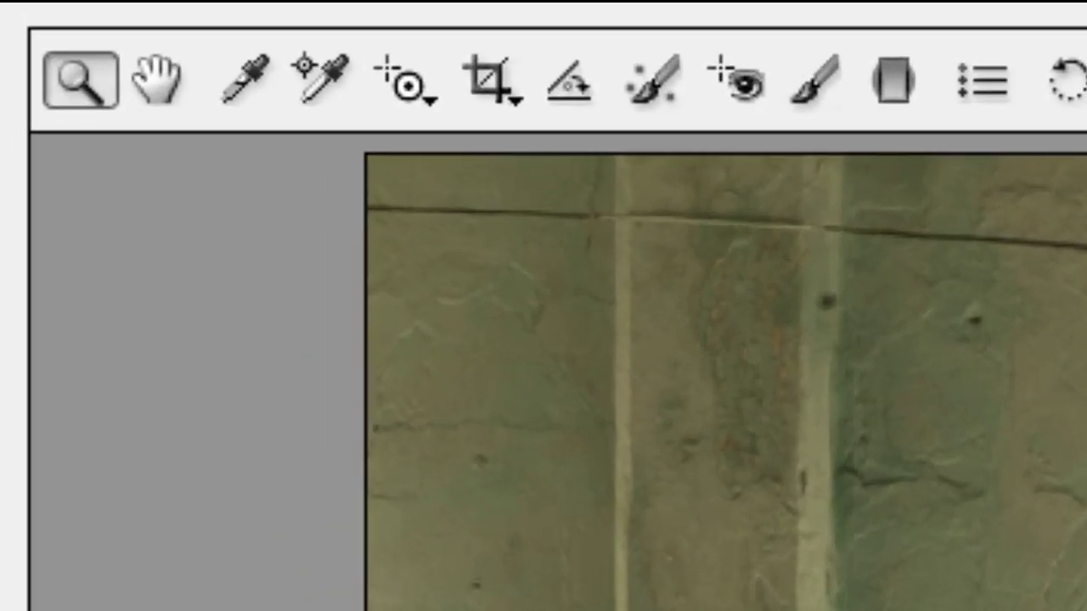
Select the Adjustment Brush, reset it, and set its Temperatura to -14.
{"action": "left_click", "coordinate": [816, 73]}
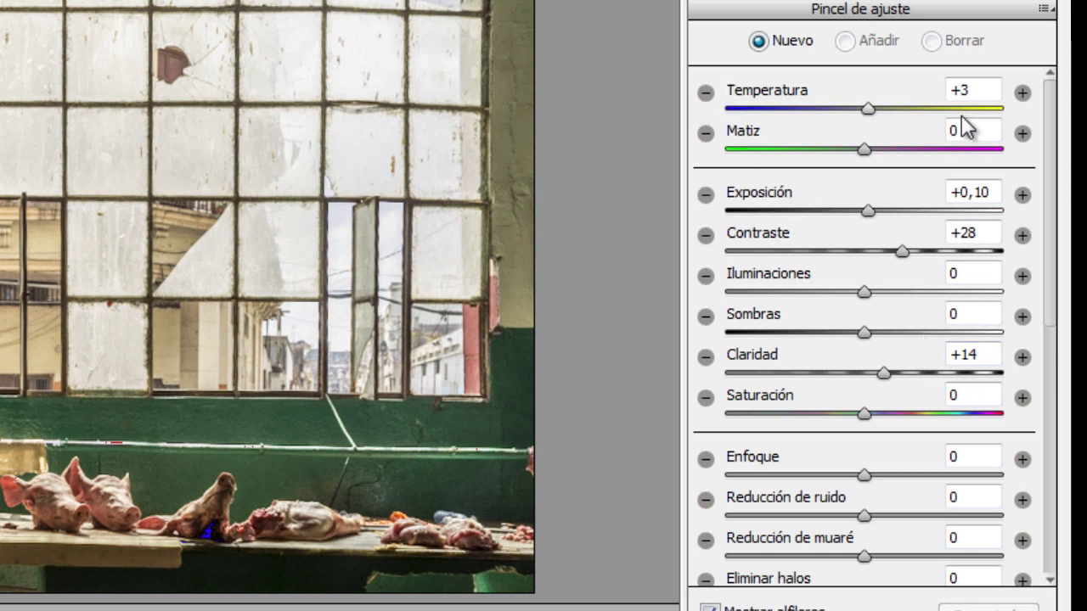
{"action": "left_click", "coordinate": [1023, 92]}
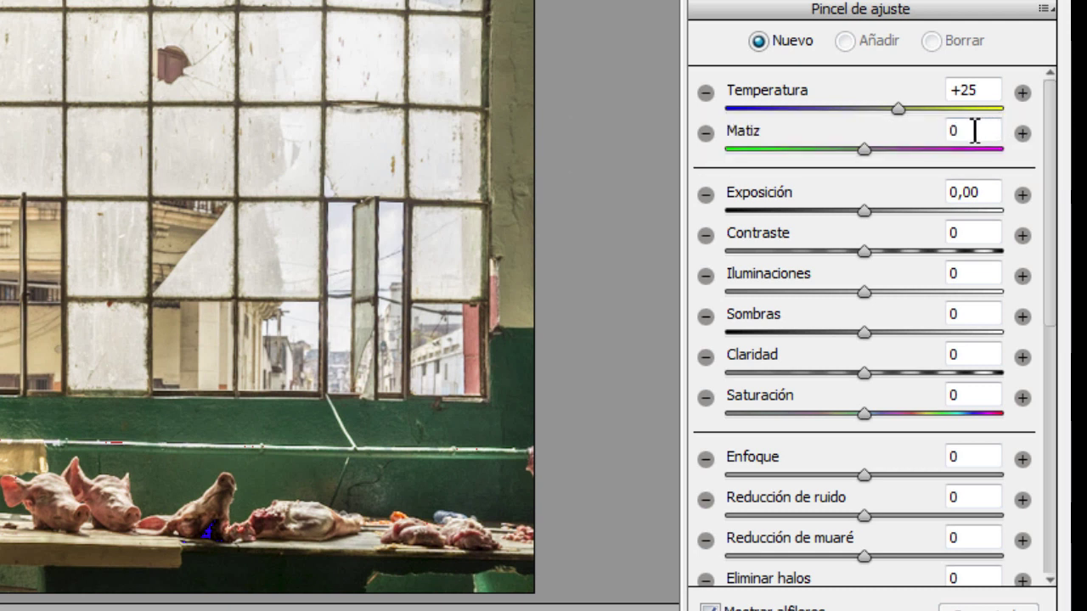
{"action": "left_click_drag", "start_coordinate": [894, 100], "coordinate": [845, 93]}
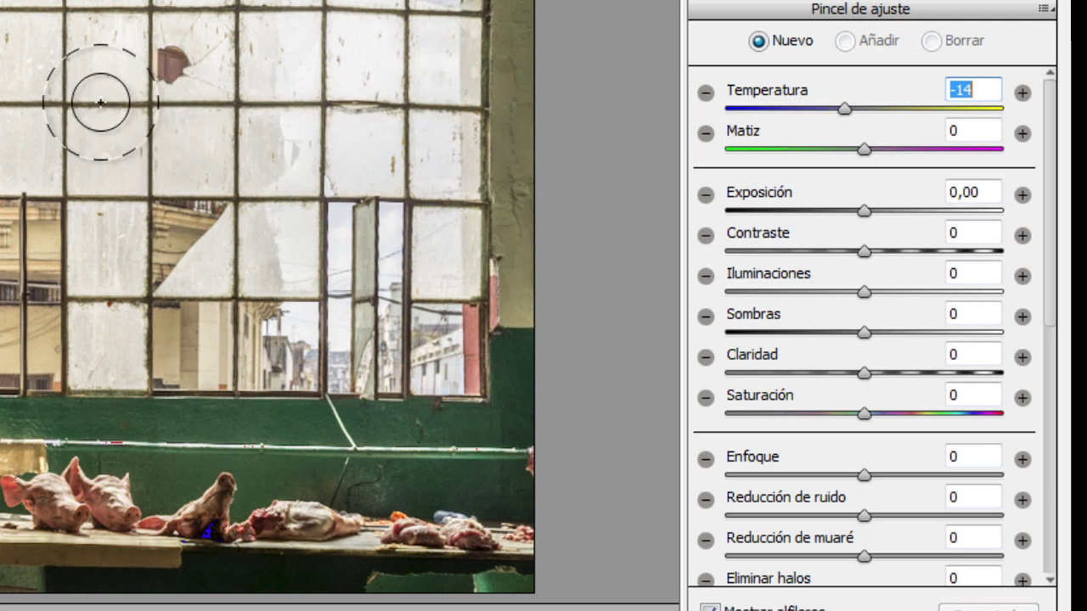
Paint the cooling brush over the upper-left window panes.
{"action": "left_click_drag", "start_coordinate": [1051, 112], "coordinate": [1067, 323]}
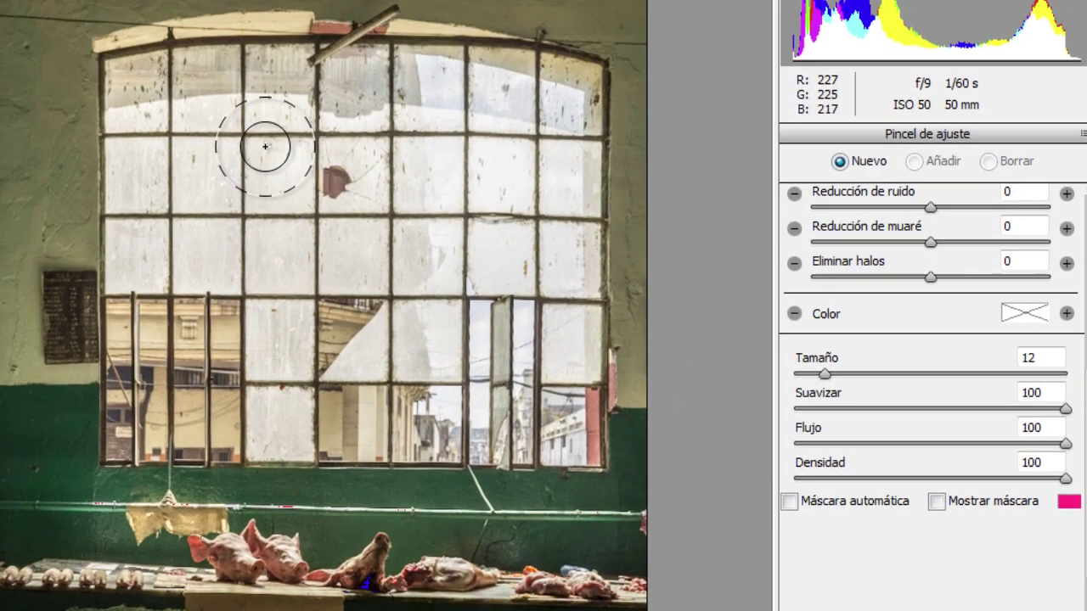
{"action": "mouse_move", "coordinate": [265, 147]}
{"action": "left_mouse_down"}
{"action": "mouse_move", "coordinate": [218, 145]}
{"action": "mouse_move", "coordinate": [194, 116]}
{"action": "mouse_move", "coordinate": [223, 127]}
{"action": "mouse_move", "coordinate": [220, 109]}
{"action": "mouse_move", "coordinate": [323, 80]}
{"action": "mouse_move", "coordinate": [250, 80]}
{"action": "mouse_move", "coordinate": [161, 116]}
{"action": "left_mouse_up"}
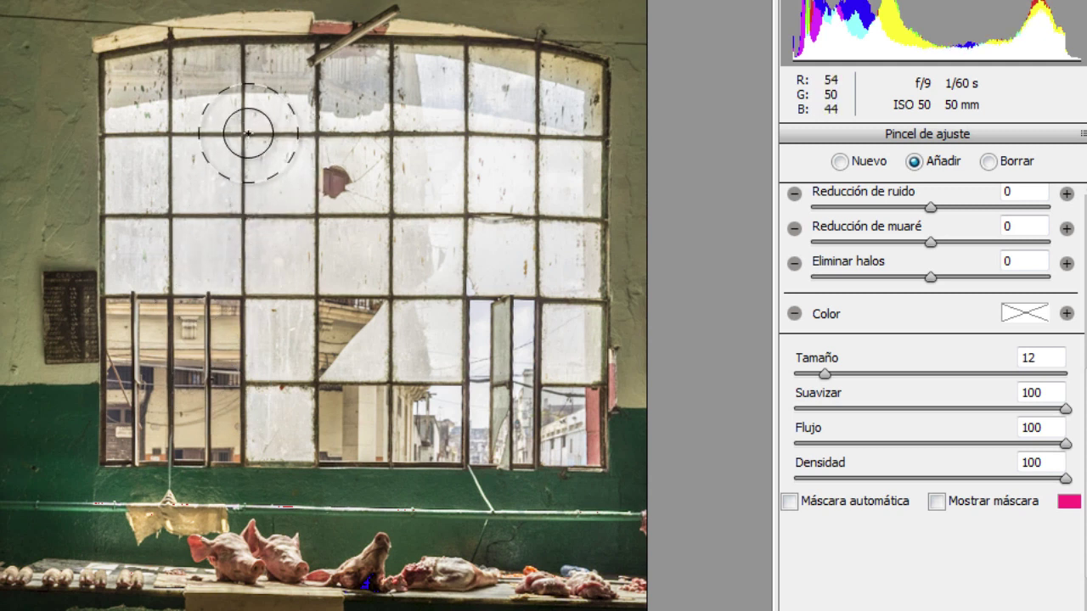
{"action": "left_click_drag", "start_coordinate": [218, 158], "coordinate": [224, 153]}
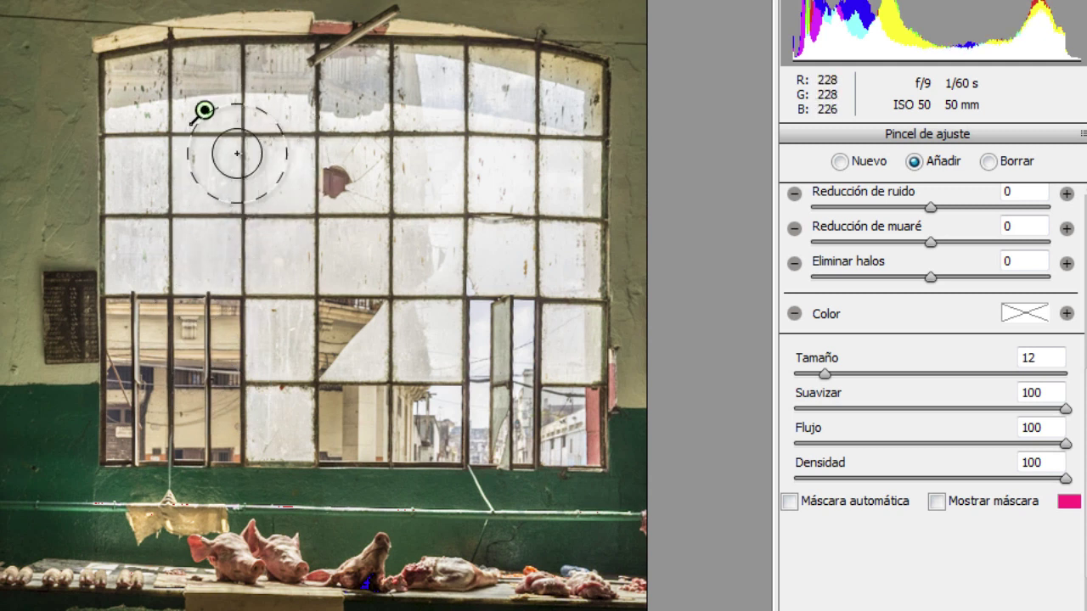
With the mask overlay shown, paint the top-right panes and erase spill from the left wall and bottom.
{"action": "left_click", "coordinate": [934, 502]}
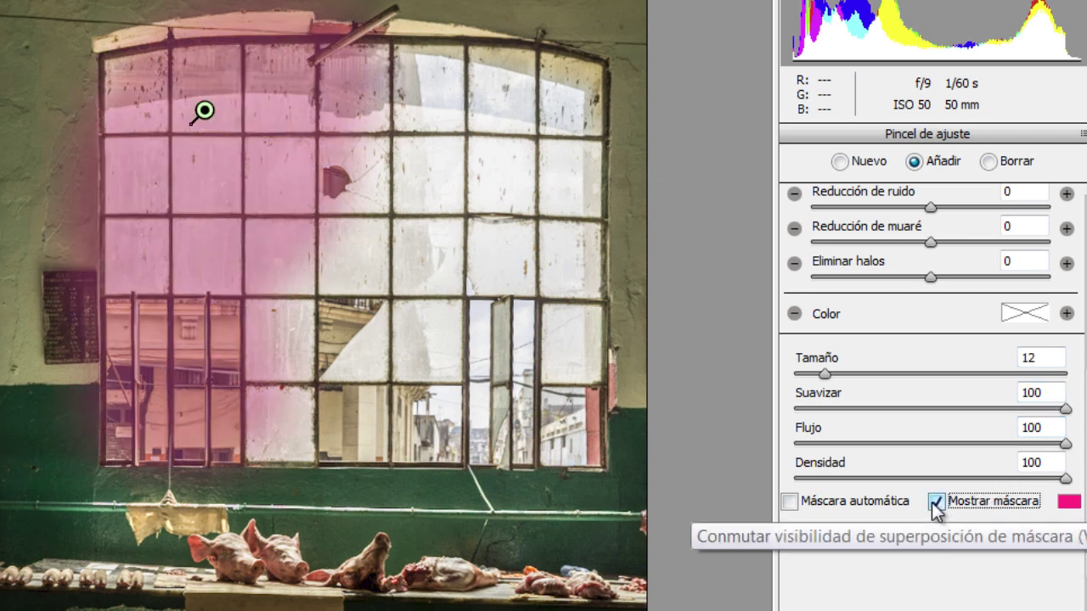
{"action": "mouse_move", "coordinate": [348, 130]}
{"action": "left_mouse_down"}
{"action": "mouse_move", "coordinate": [417, 87]}
{"action": "mouse_move", "coordinate": [407, 90]}
{"action": "mouse_move", "coordinate": [529, 110]}
{"action": "mouse_move", "coordinate": [556, 149]}
{"action": "mouse_move", "coordinate": [544, 216]}
{"action": "mouse_move", "coordinate": [551, 425]}
{"action": "mouse_move", "coordinate": [272, 400]}
{"action": "mouse_move", "coordinate": [396, 318]}
{"action": "mouse_move", "coordinate": [376, 247]}
{"action": "mouse_move", "coordinate": [315, 230]}
{"action": "mouse_move", "coordinate": [263, 296]}
{"action": "mouse_move", "coordinate": [310, 175]}
{"action": "mouse_move", "coordinate": [430, 136]}
{"action": "mouse_move", "coordinate": [291, 150]}
{"action": "left_mouse_up"}
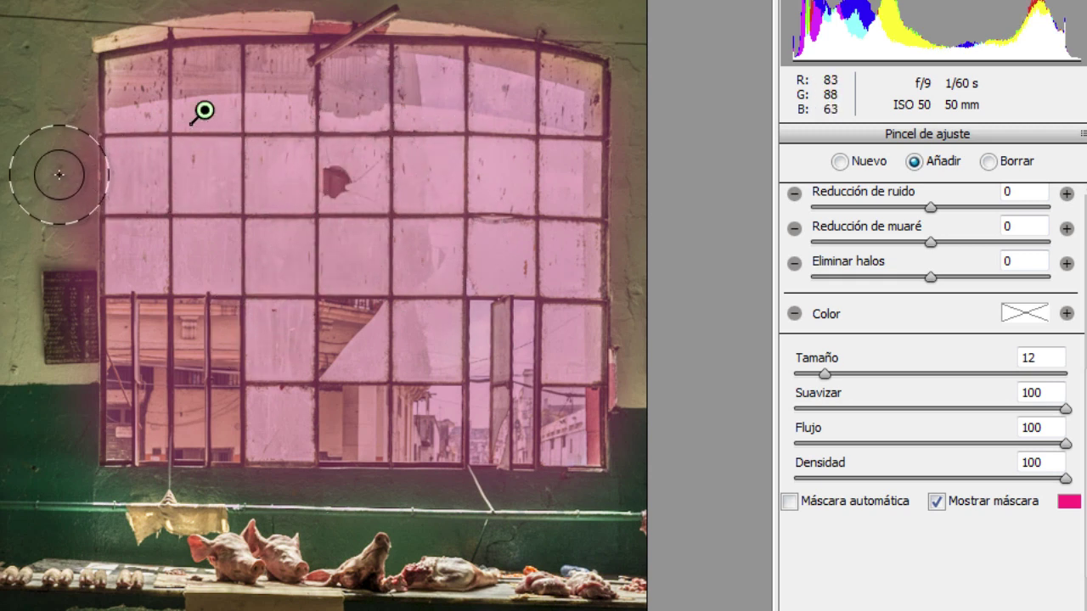
{"action": "key", "text": "alt"}
{"action": "mouse_move", "coordinate": [44, 149]}
{"action": "left_mouse_down"}
{"action": "mouse_move", "coordinate": [53, 292]}
{"action": "mouse_move", "coordinate": [65, 114]}
{"action": "mouse_move", "coordinate": [54, 325]}
{"action": "mouse_move", "coordinate": [54, 170]}
{"action": "mouse_move", "coordinate": [39, 214]}
{"action": "left_mouse_up"}
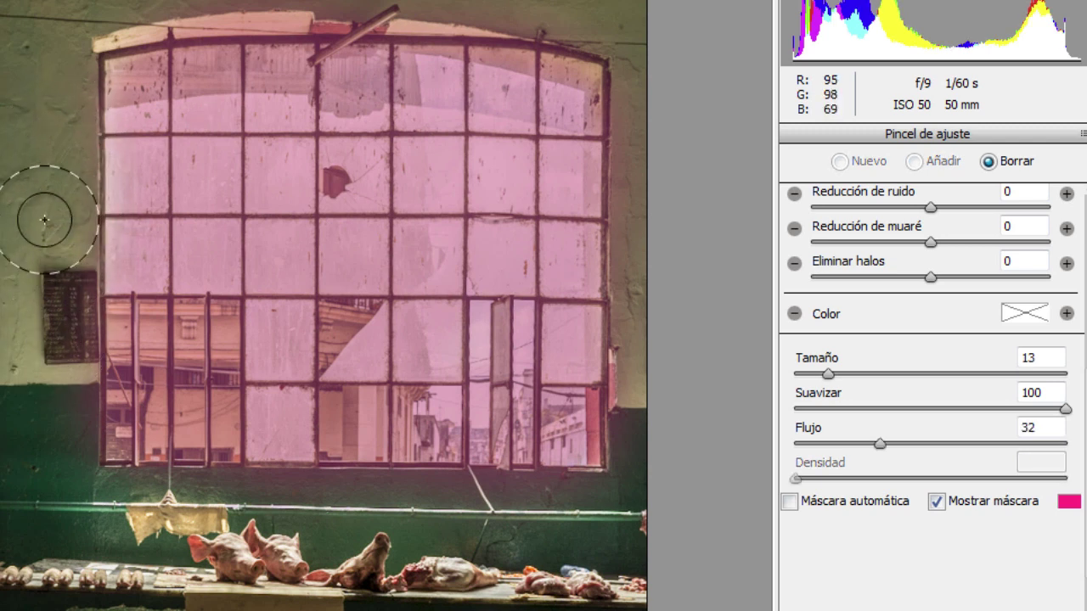
{"action": "mouse_move", "coordinate": [165, 110]}
{"action": "left_mouse_down"}
{"action": "mouse_move", "coordinate": [190, 266]}
{"action": "mouse_move", "coordinate": [276, 251]}
{"action": "left_mouse_up"}
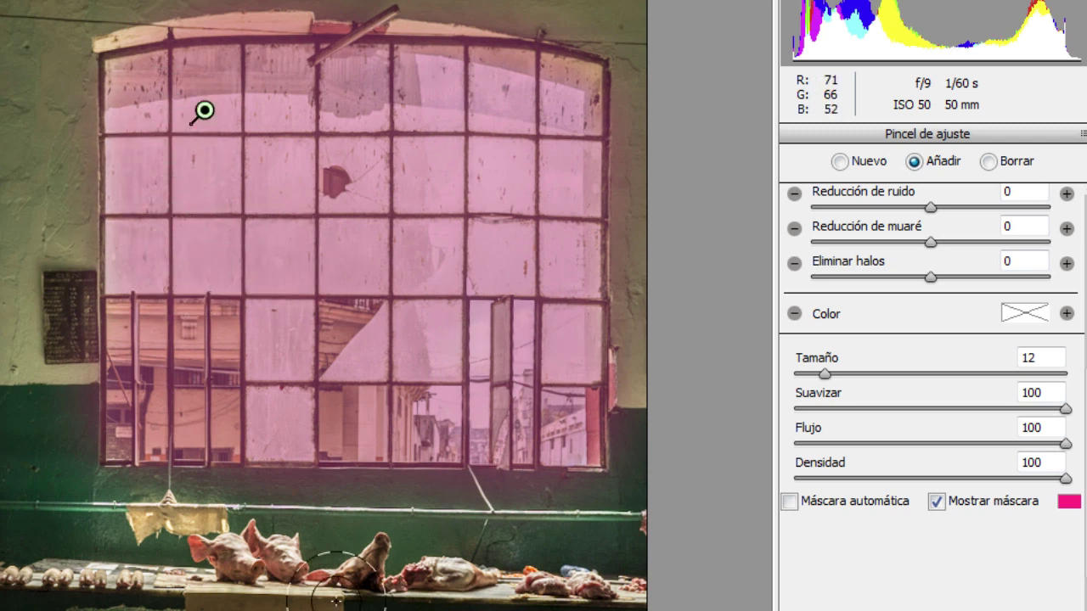
{"action": "key", "text": "alt"}
{"action": "left_click_drag", "start_coordinate": [132, 541], "coordinate": [567, 528]}
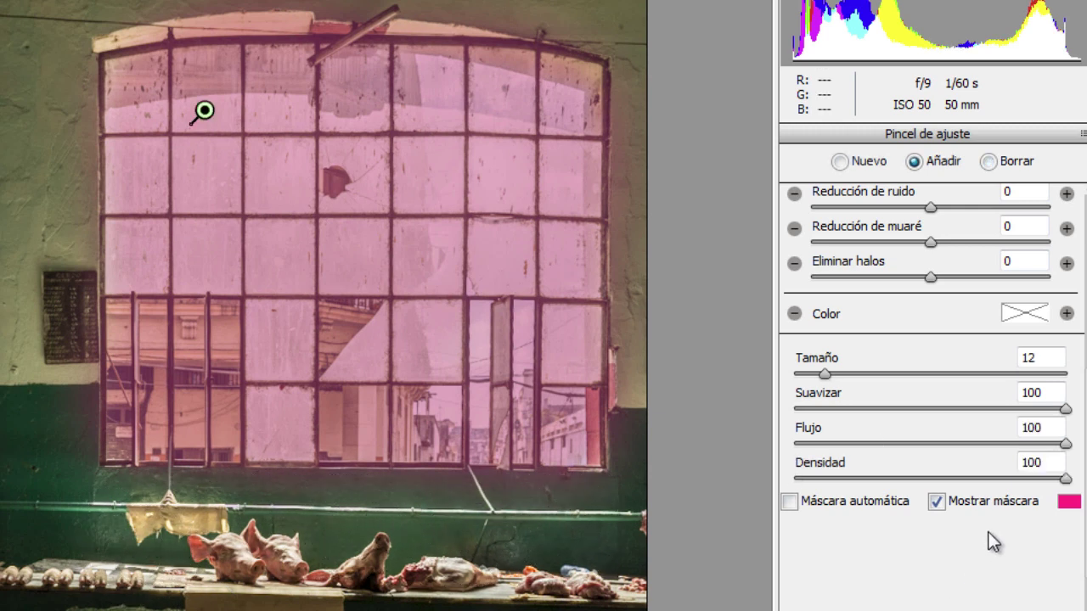
Hide the mask overlay and reset the brush Temperatura to 0.
{"action": "left_click", "coordinate": [936, 502]}
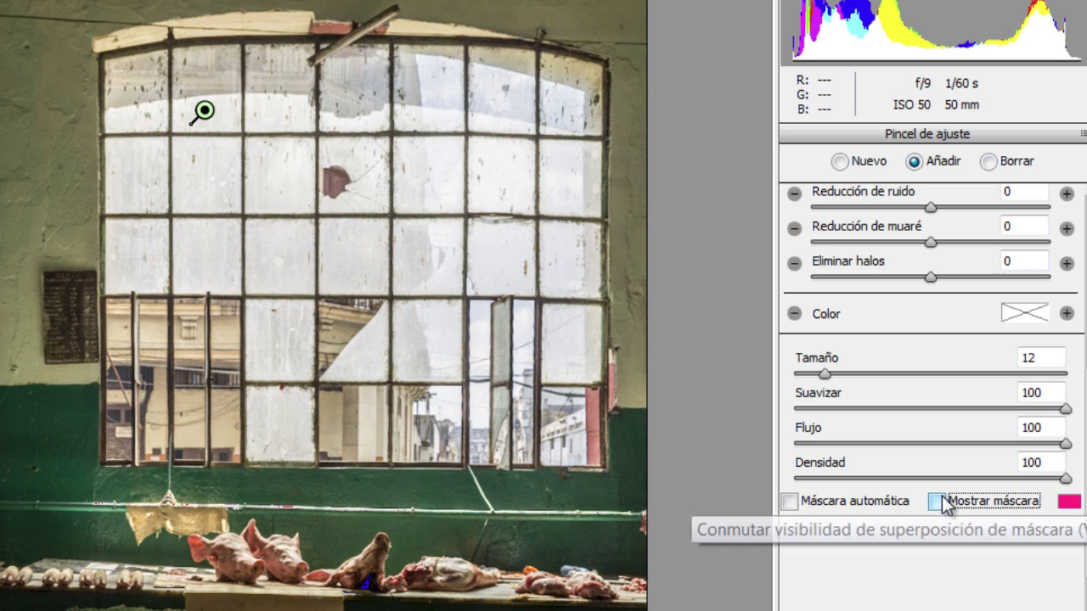
{"action": "scroll", "coordinate": [975, 220], "scroll_direction": "up", "scroll_amount": 1}
{"action": "scroll", "coordinate": [975, 220], "scroll_direction": "up", "scroll_amount": 5}
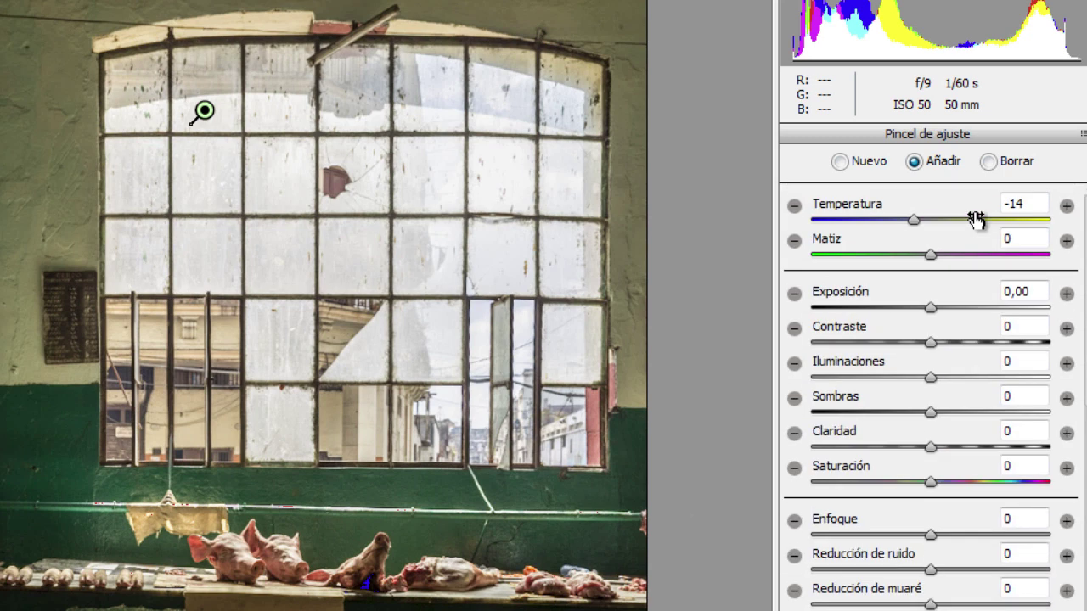
{"action": "left_click", "coordinate": [914, 222]}
{"action": "double_click", "coordinate": [914, 223]}
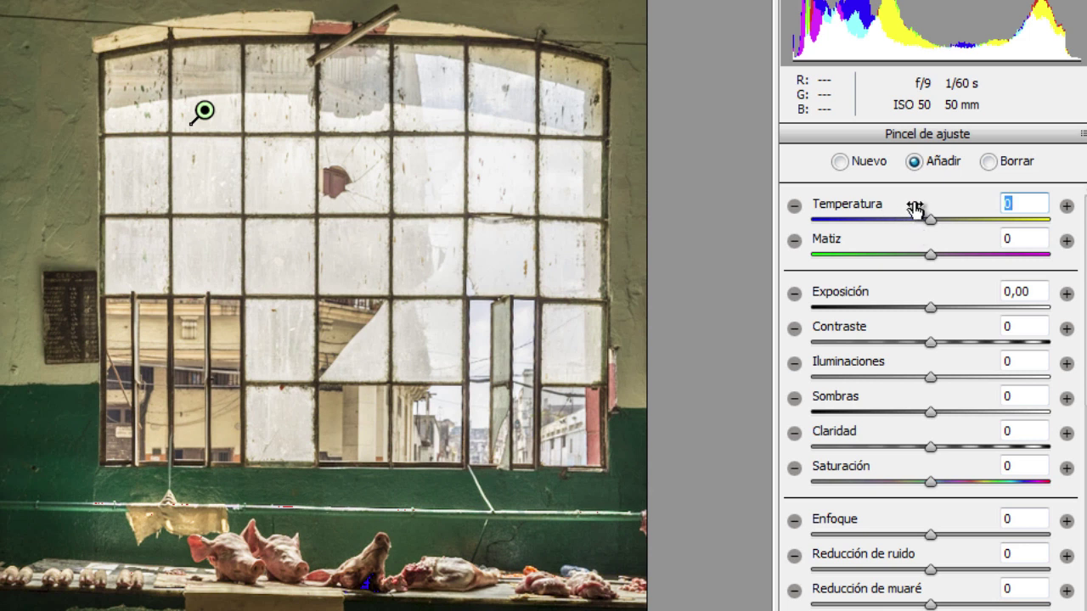
Cool the window mask to Temperatura -26, compare it against 0, and return to Básico.
{"action": "left_click_drag", "start_coordinate": [916, 208], "coordinate": [888, 214]}
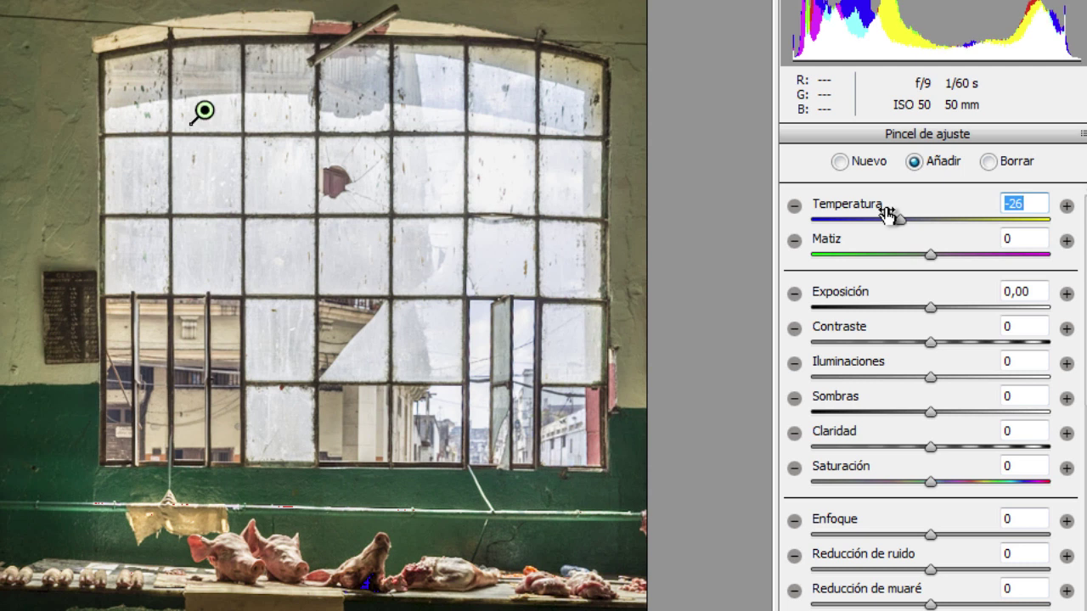
{"action": "double_click", "coordinate": [886, 213]}
{"action": "key", "text": "ctrl+z"}
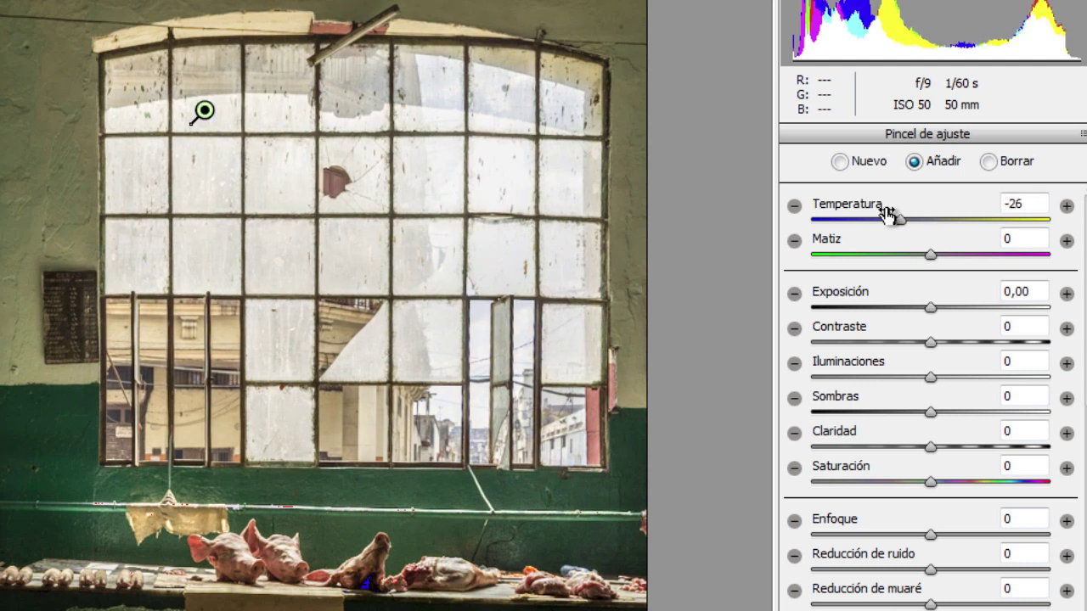
{"action": "double_click", "coordinate": [886, 213]}
{"action": "key", "text": "ctrl+z"}
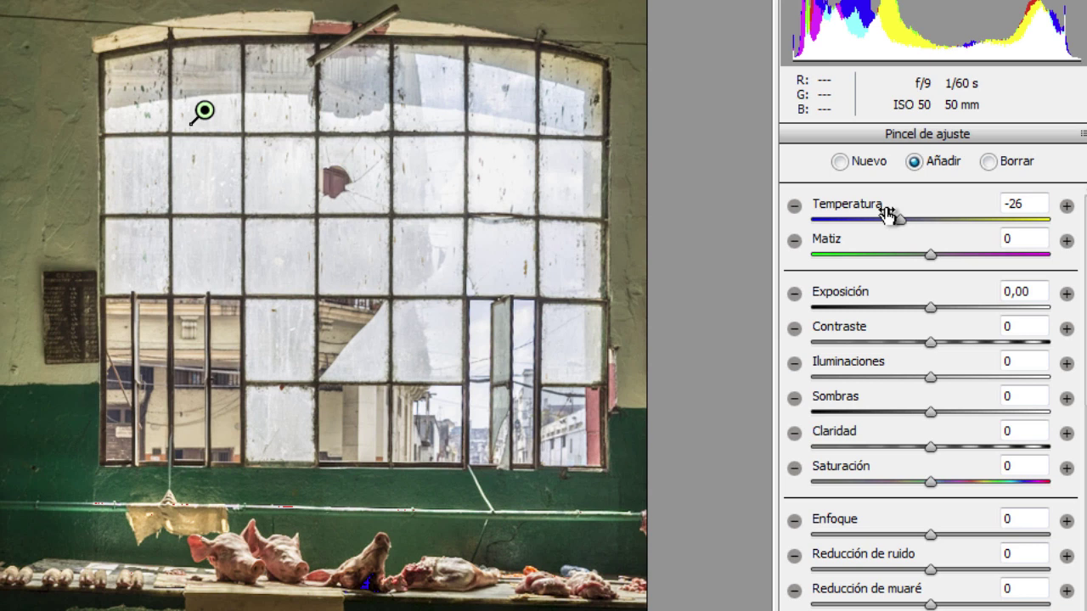
{"action": "key", "text": "z"}
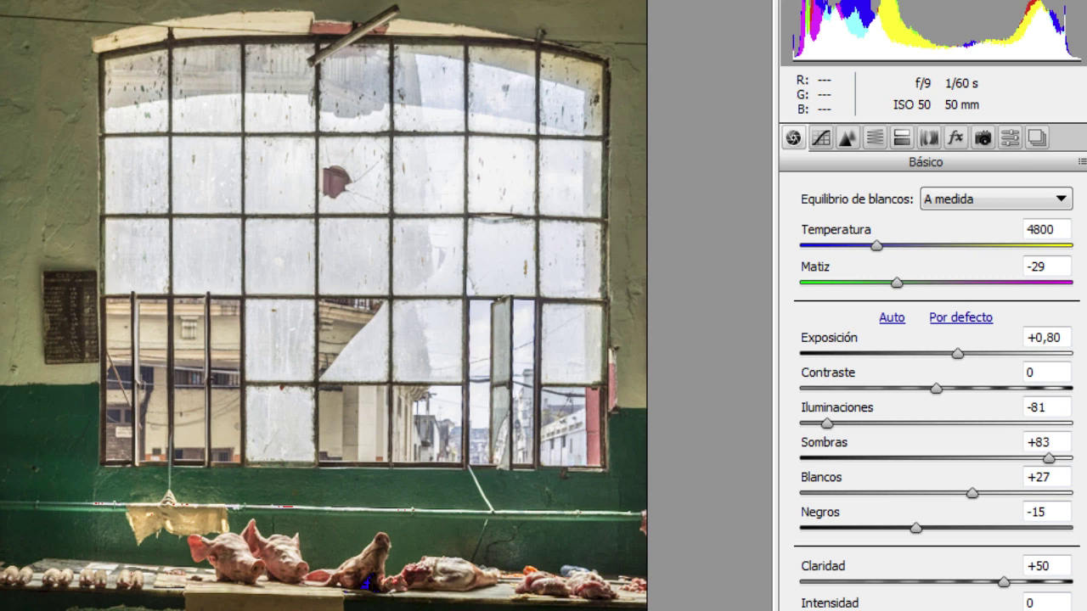
{"action": "key", "text": "p"}
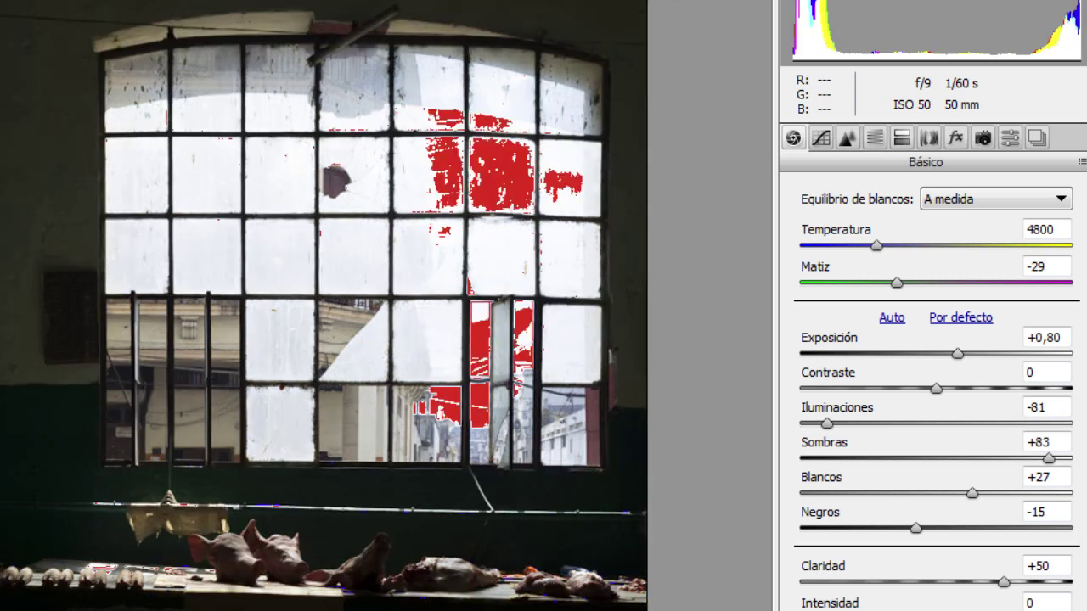
{"action": "key", "text": "p"}
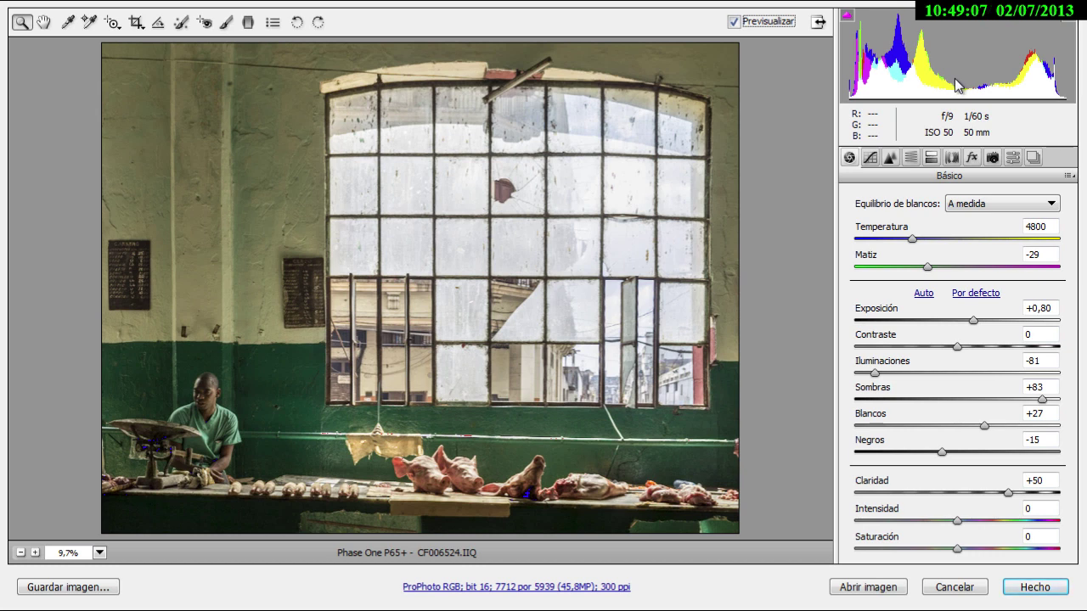
Apply the edits to CF006524.IIQ with Hecho and close Camera Raw.
{"action": "left_click", "coordinate": [1035, 588]}
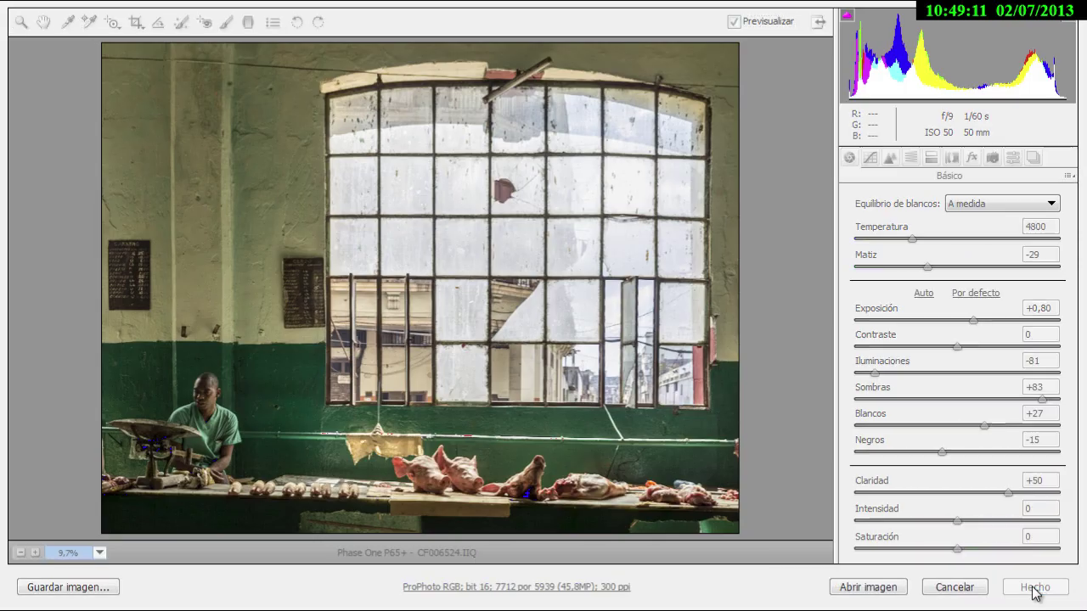